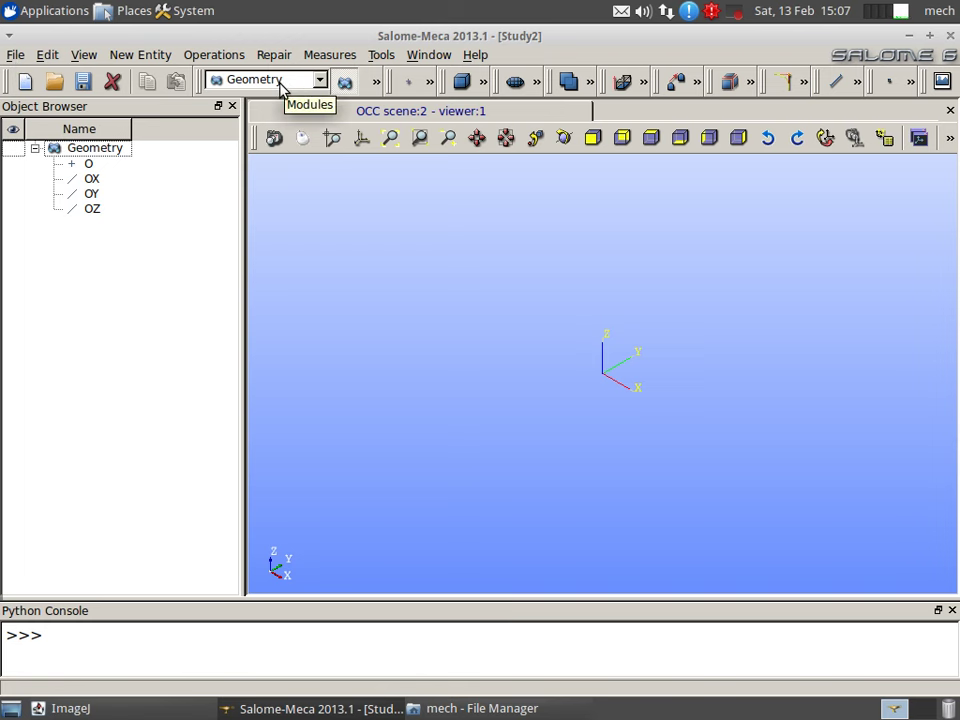
- Create a circle with radius 50 centred on the origin and normal to the Z axis
{"action": "left_click", "coordinate": [100, 179]}
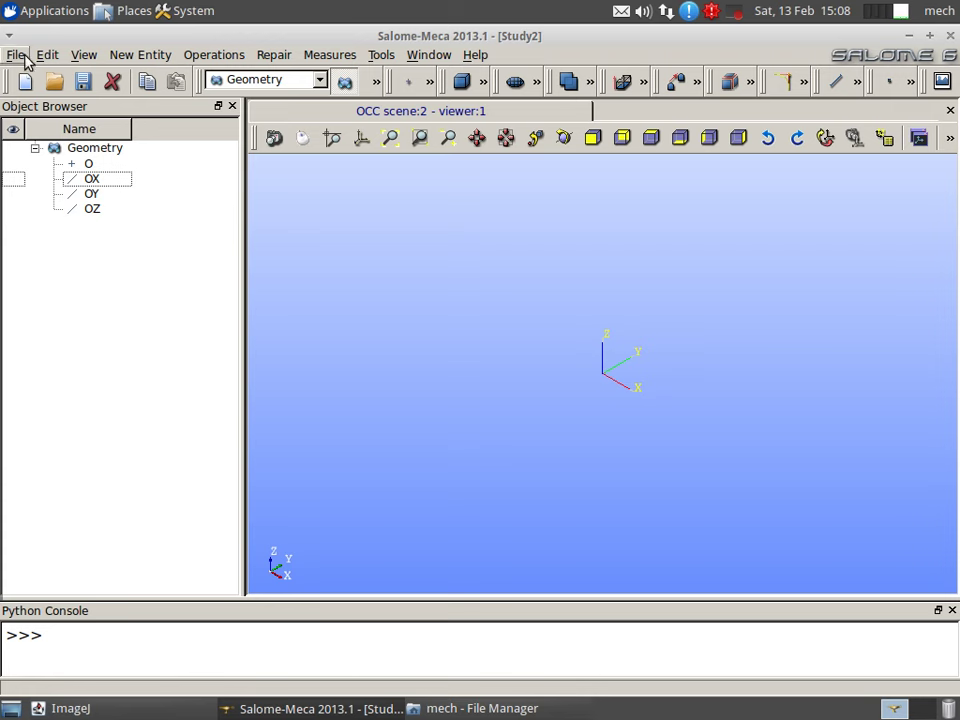
{"action": "left_click", "coordinate": [432, 84]}
{"action": "left_click", "coordinate": [381, 84]}
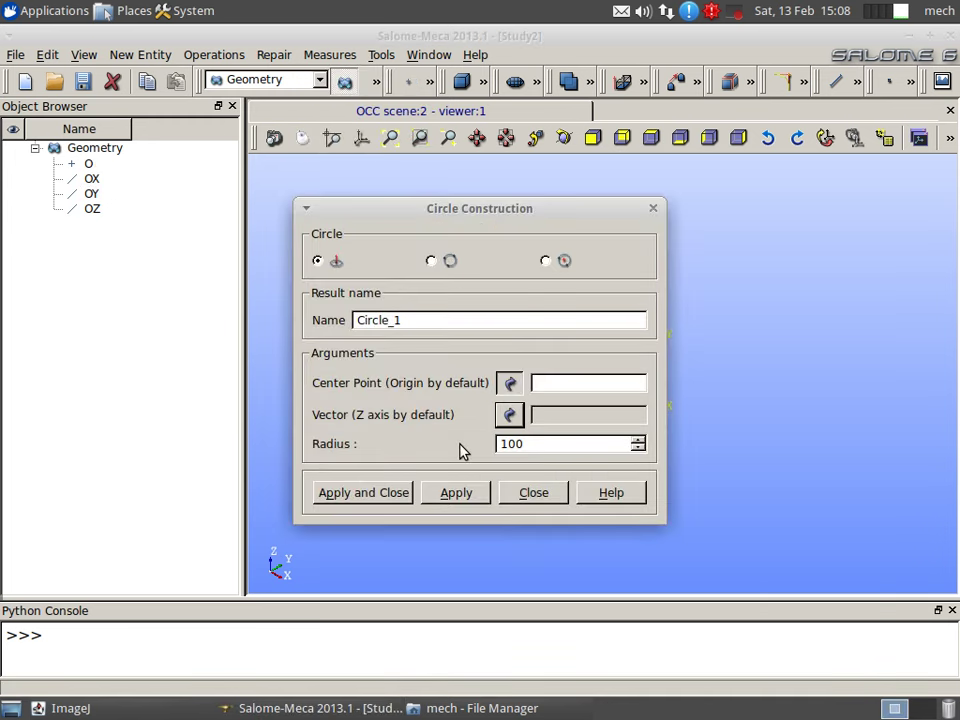
{"action": "double_click", "coordinate": [568, 443]}
{"action": "type", "text": "2"}
{"action": "key", "text": "BackSpace"}
{"action": "type", "text": "50"}
{"action": "left_click", "coordinate": [386, 497]}
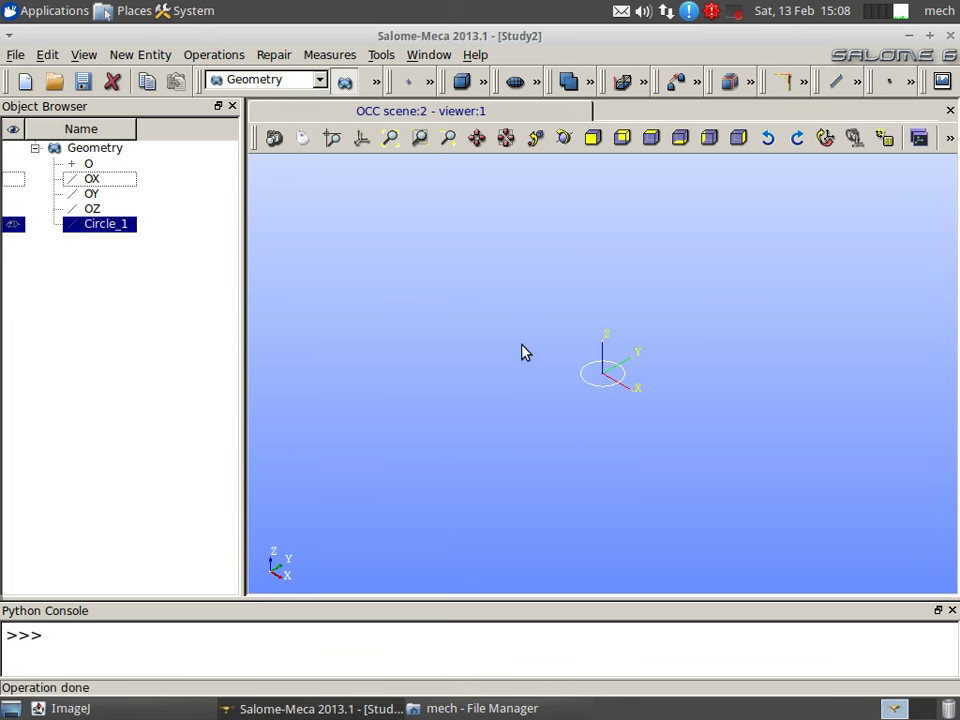
{"action": "left_click", "coordinate": [735, 20]}
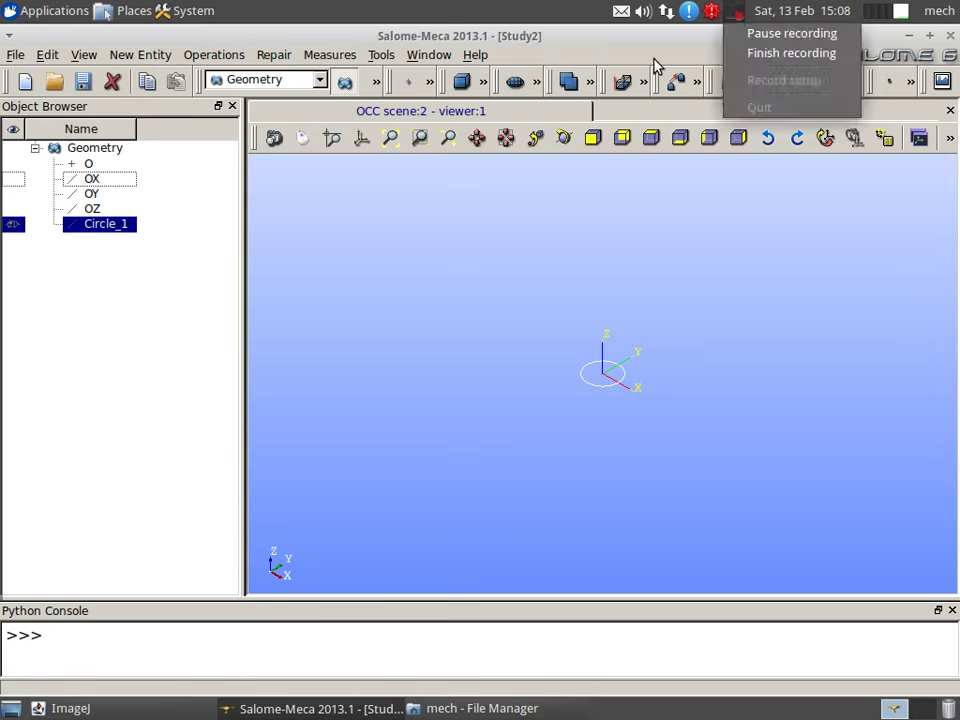
{"action": "left_click", "coordinate": [531, 338]}
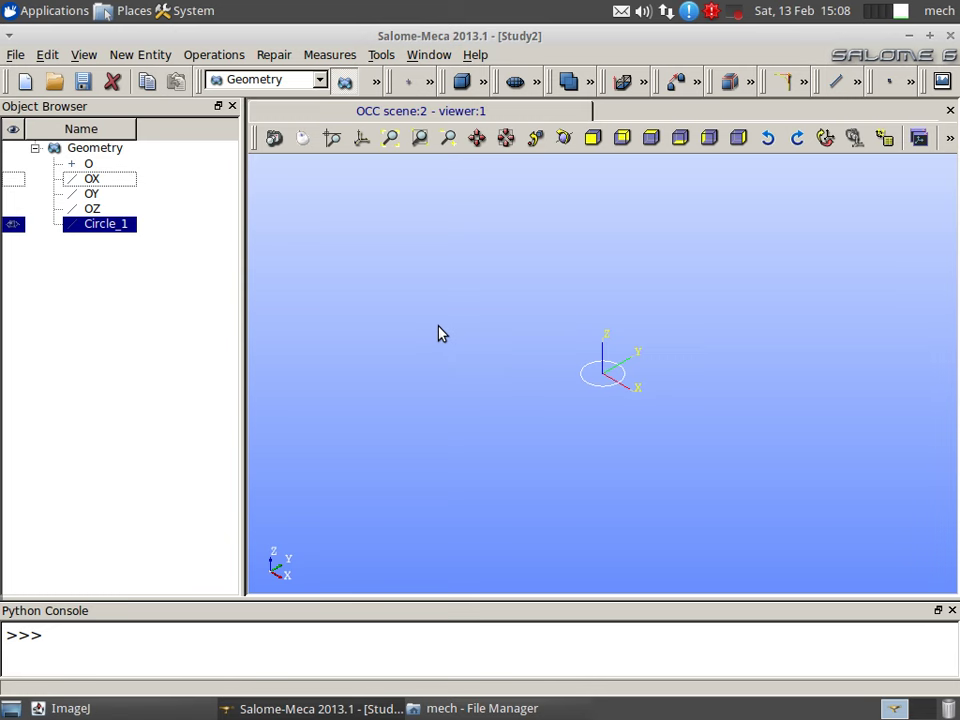
- Start a plane construction defined by a local coordinate system
{"action": "left_click", "coordinate": [152, 59]}
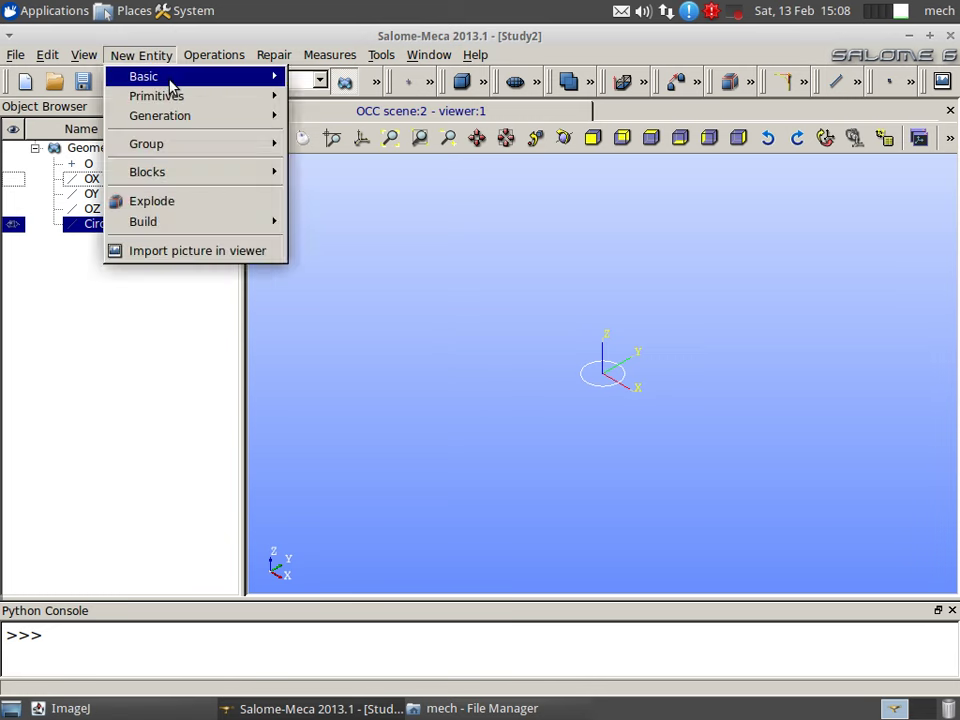
{"action": "mouse_move", "coordinate": [171, 78]}
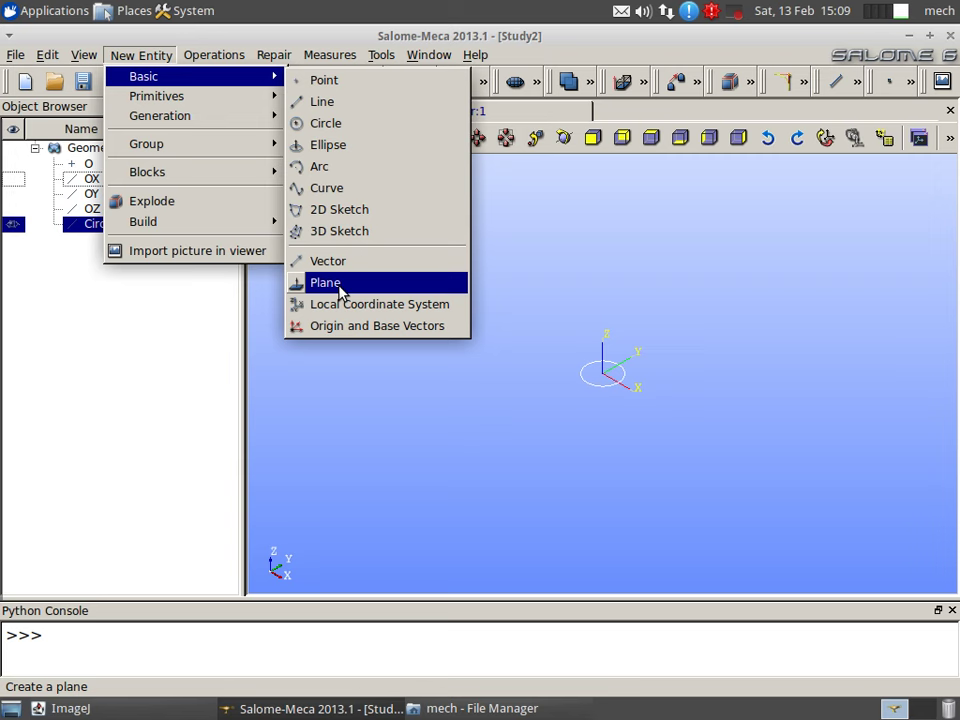
{"action": "left_click", "coordinate": [340, 285]}
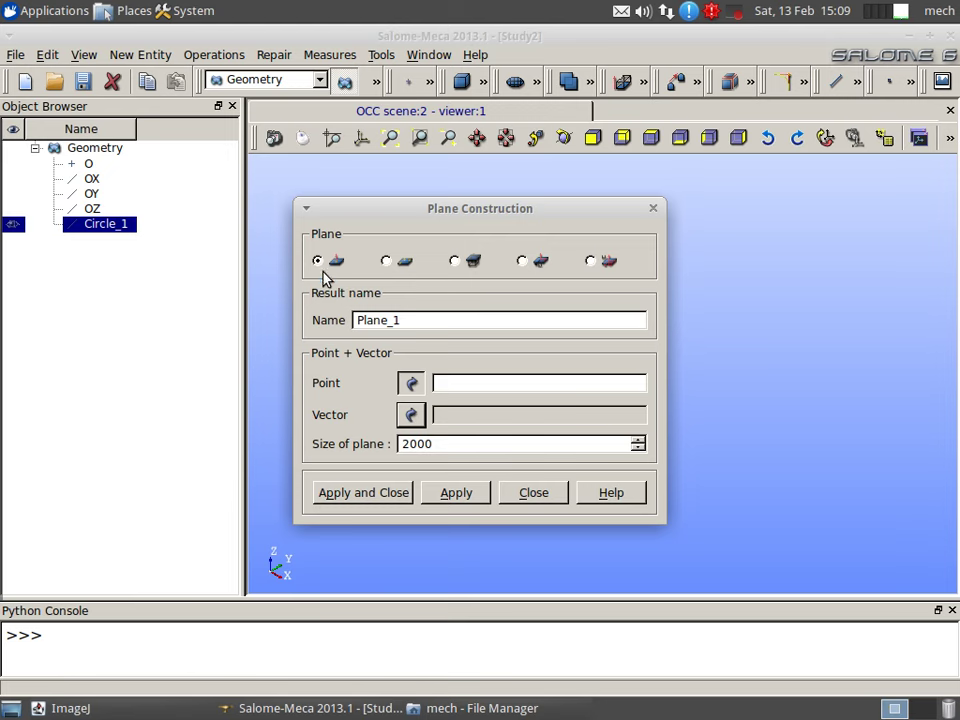
{"action": "left_click_drag", "start_coordinate": [515, 208], "coordinate": [297, 285]}
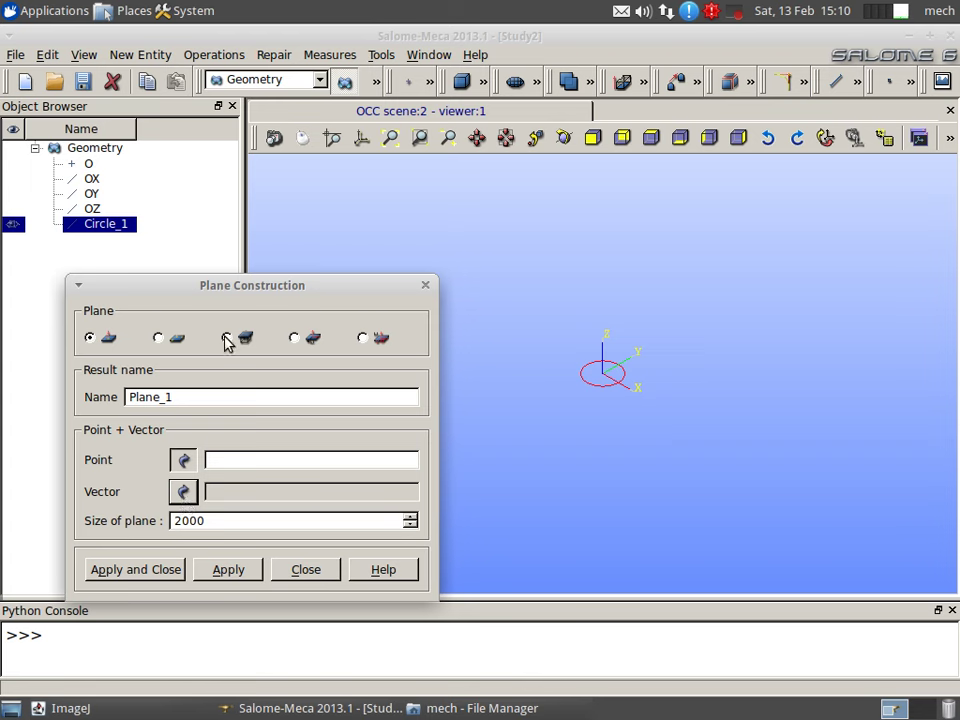
{"action": "left_click", "coordinate": [364, 339]}
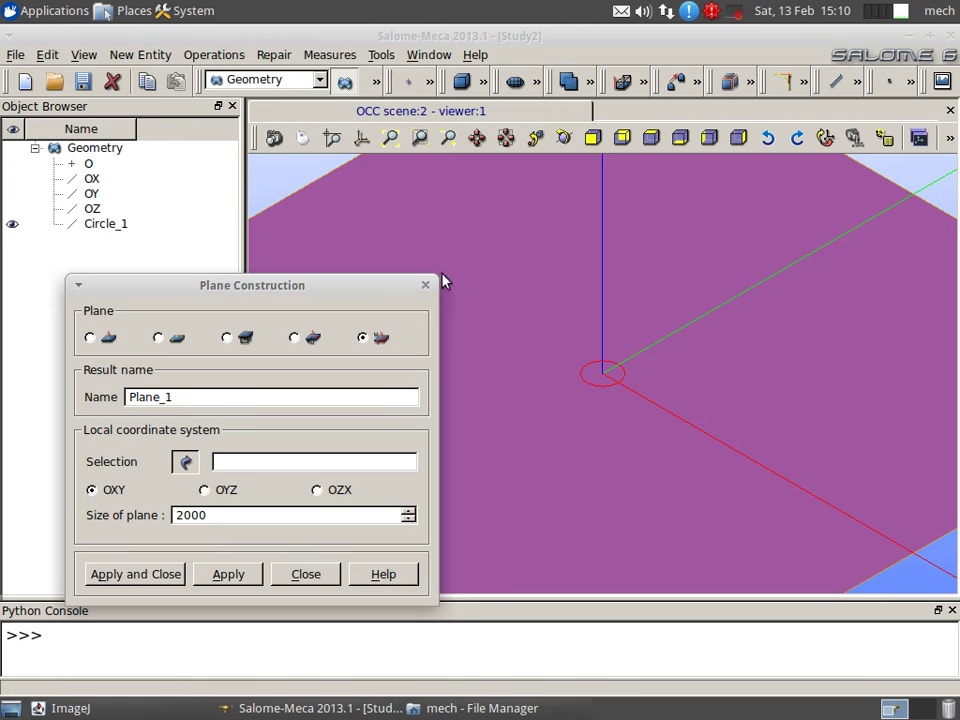
{"action": "scroll", "coordinate": [677, 244], "scroll_direction": "down", "scroll_amount": 5}
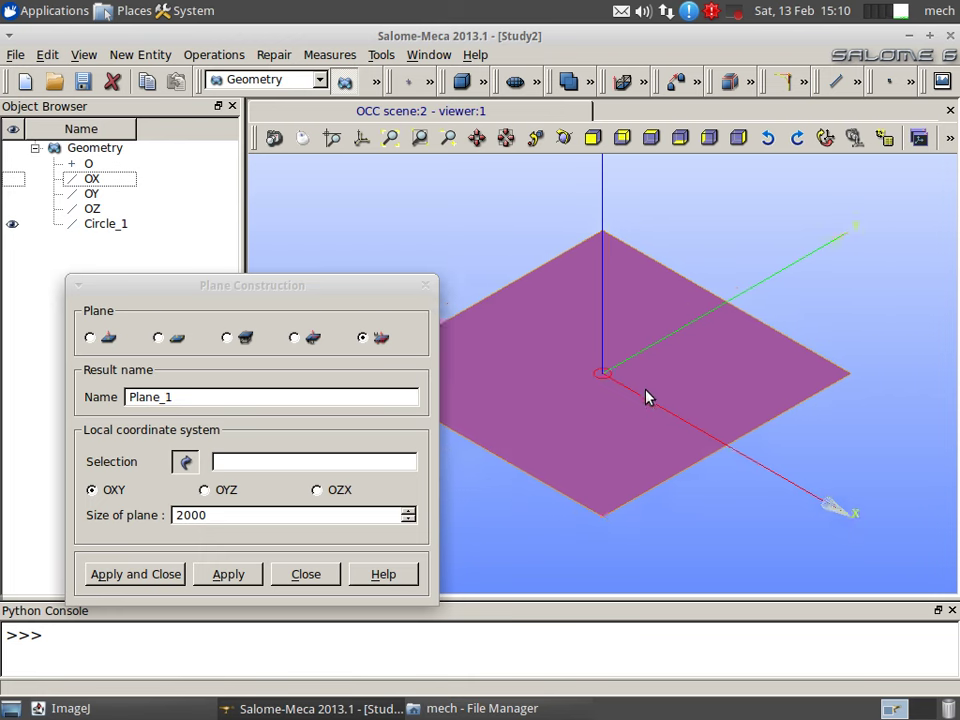
{"action": "left_click", "coordinate": [662, 535]}
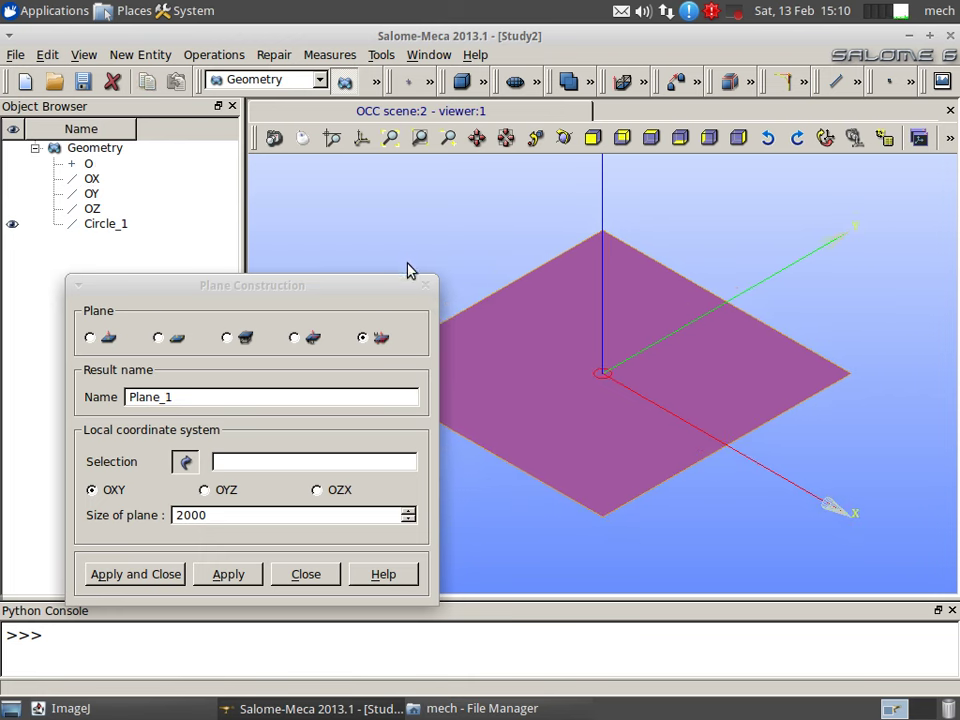
{"action": "left_click", "coordinate": [303, 137]}
{"action": "left_click_drag", "start_coordinate": [536, 487], "coordinate": [529, 334]}
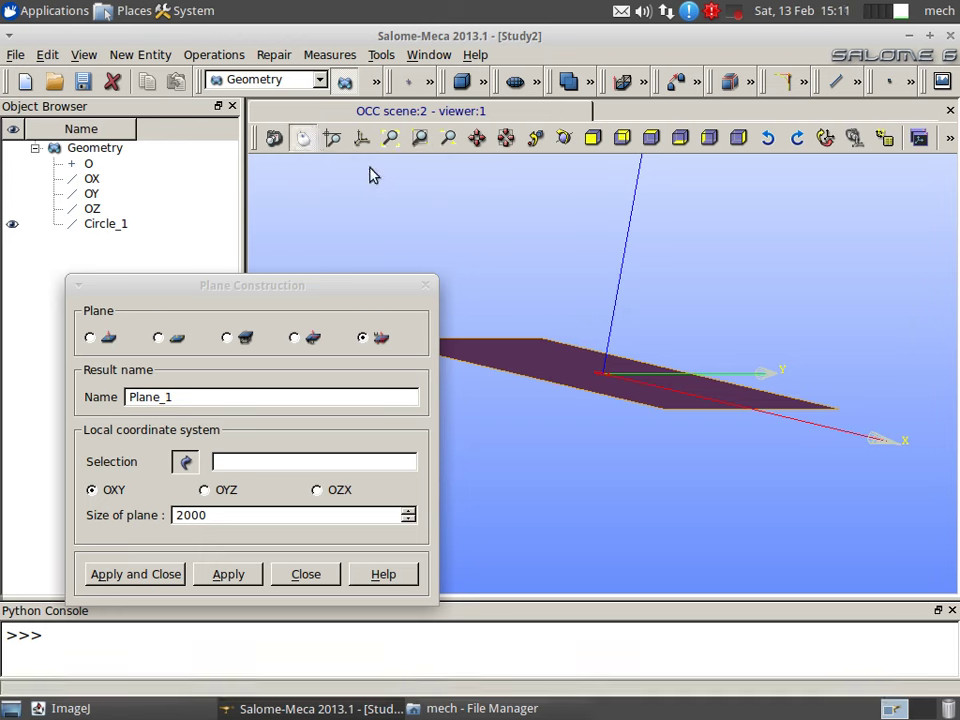
{"action": "left_click_drag", "start_coordinate": [600, 420], "coordinate": [578, 452]}
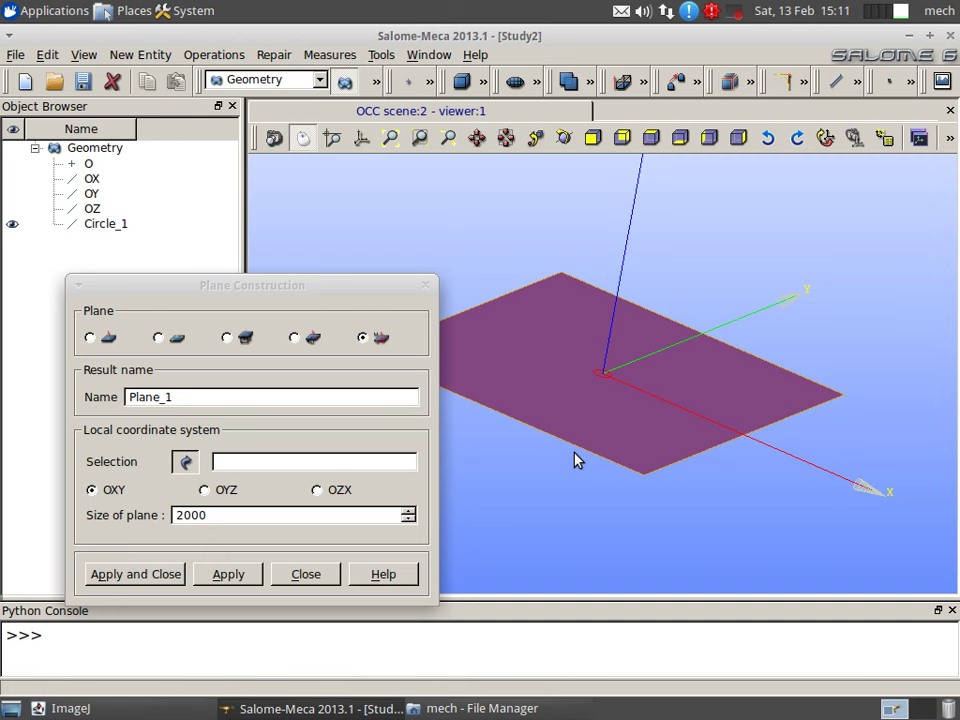
- Set the size of the new plane to 200
{"action": "double_click", "coordinate": [274, 516]}
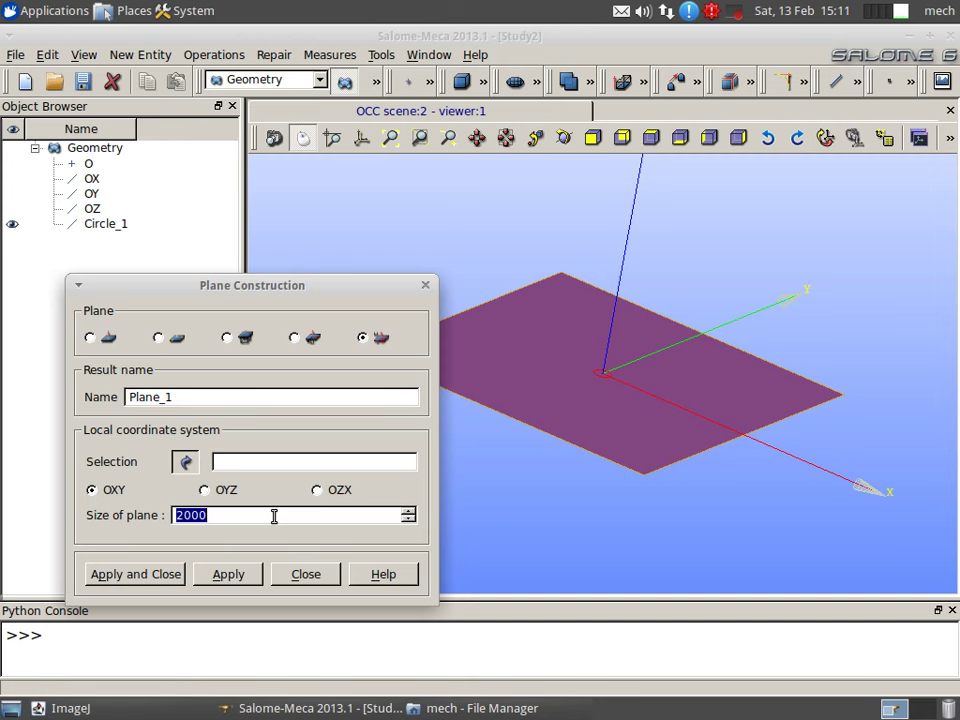
{"action": "type", "text": "200"}
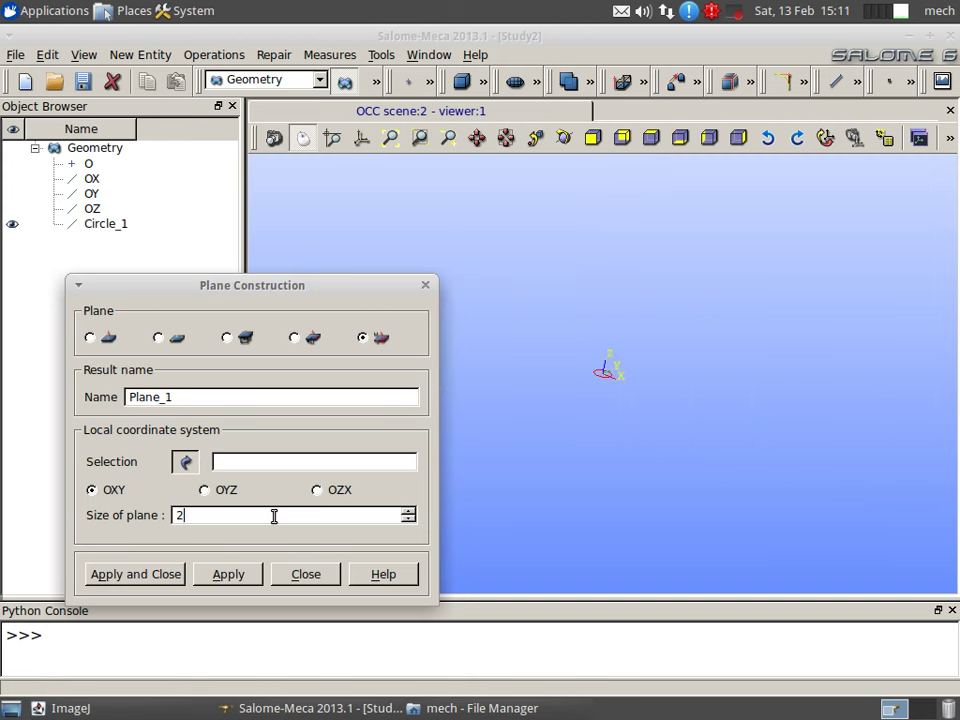
{"action": "left_click", "coordinate": [658, 433]}
{"action": "scroll", "coordinate": [658, 433], "scroll_direction": "up", "scroll_amount": 5}
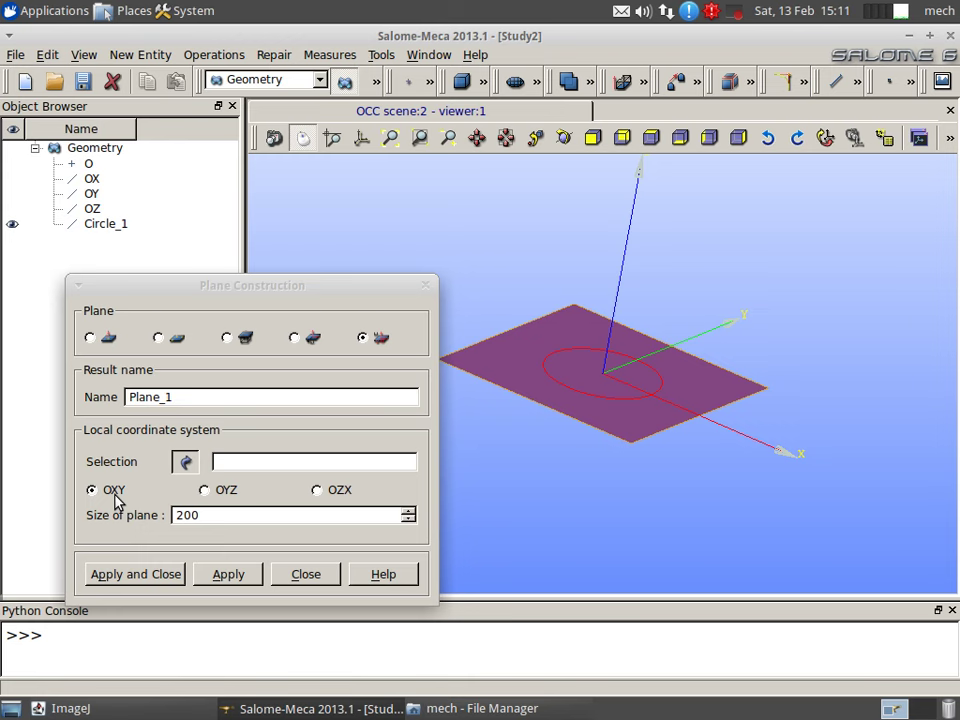
- Compare the OYZ and OZX orientations, then create the plane in the OZX orientation
{"action": "left_click", "coordinate": [225, 492]}
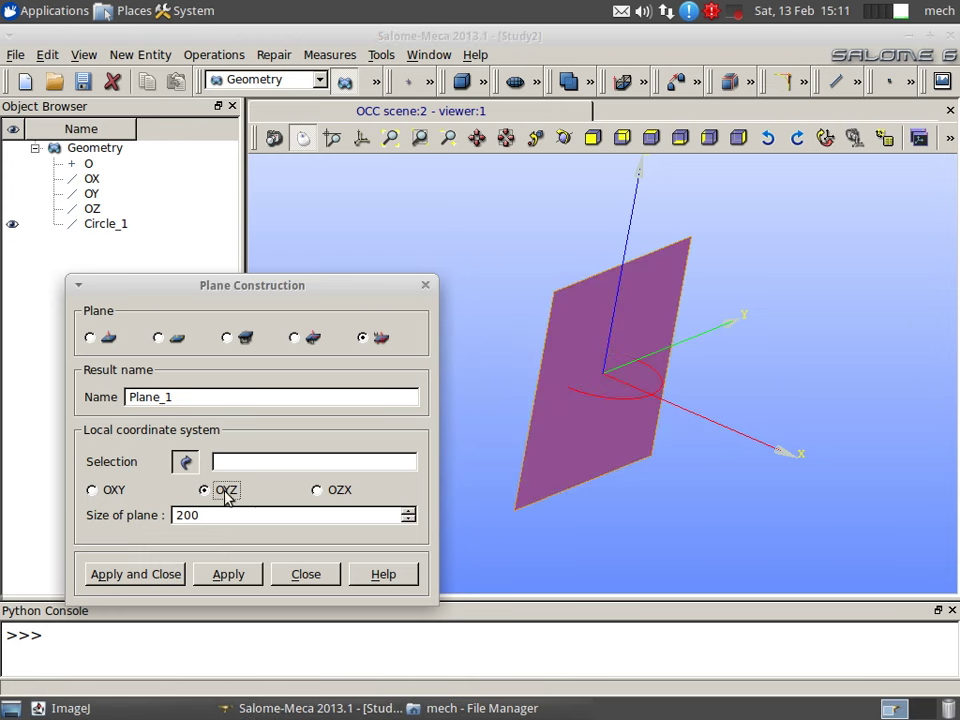
{"action": "left_click", "coordinate": [340, 490]}
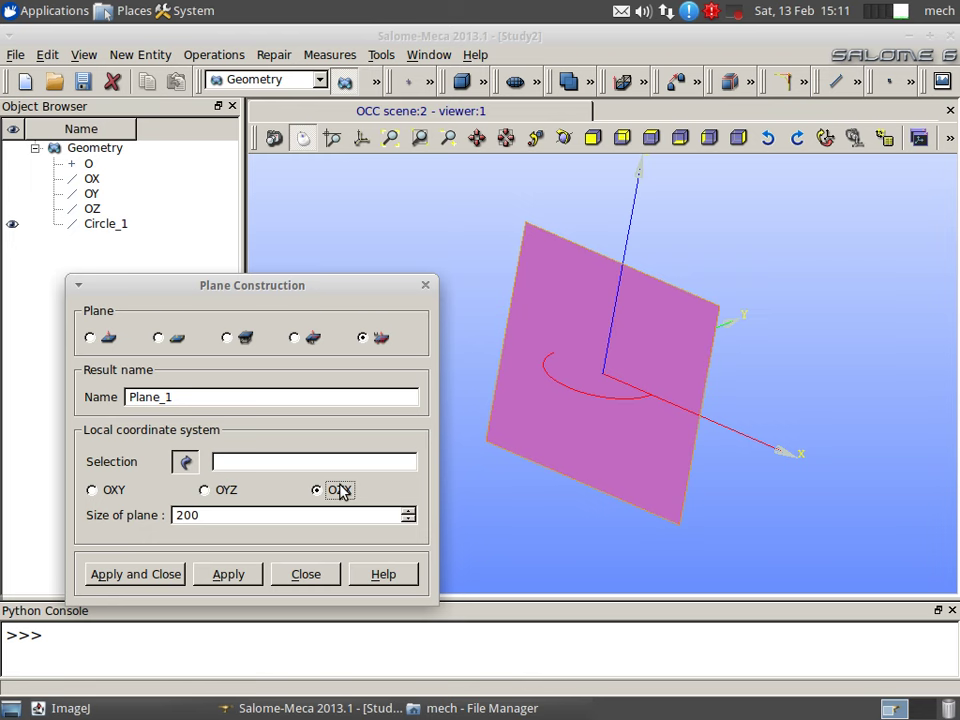
{"action": "left_click", "coordinate": [207, 495]}
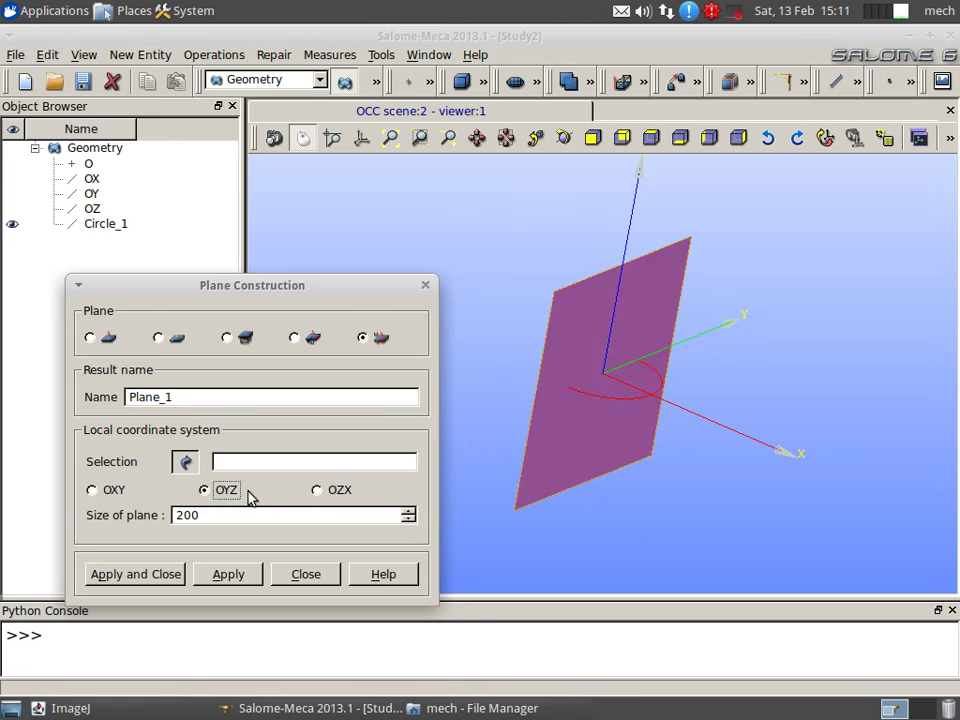
{"action": "left_click", "coordinate": [330, 500]}
{"action": "left_click", "coordinate": [221, 496]}
{"action": "left_click", "coordinate": [318, 490]}
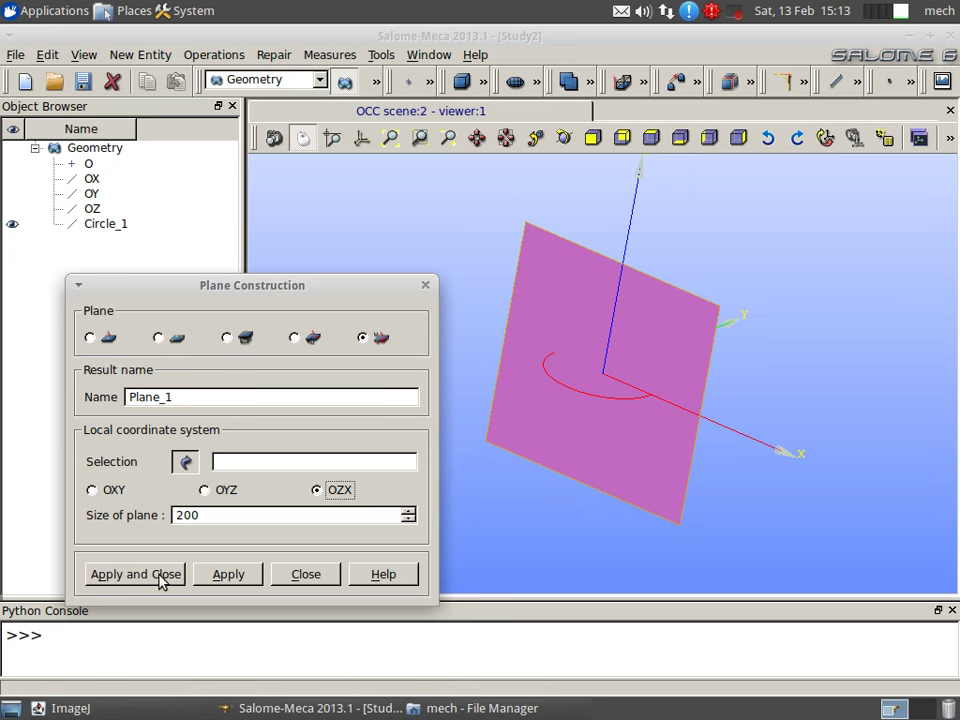
{"action": "left_click", "coordinate": [109, 574]}
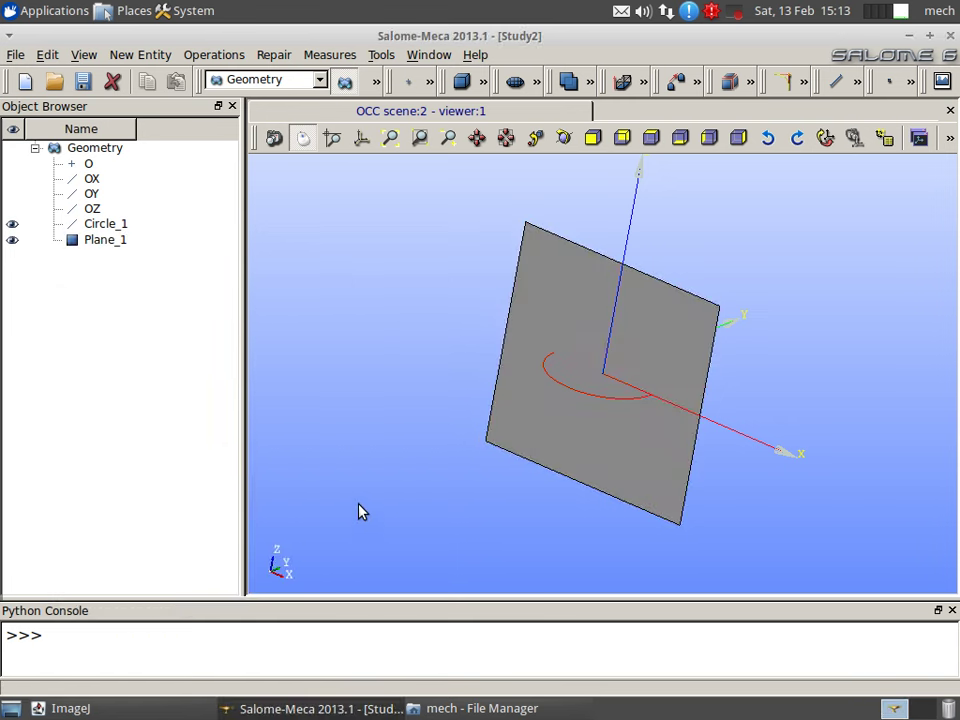
- Start a 2D sketch construction and turn the view so the new plane's surface can be seen
{"action": "left_click_drag", "start_coordinate": [441, 439], "coordinate": [495, 482]}
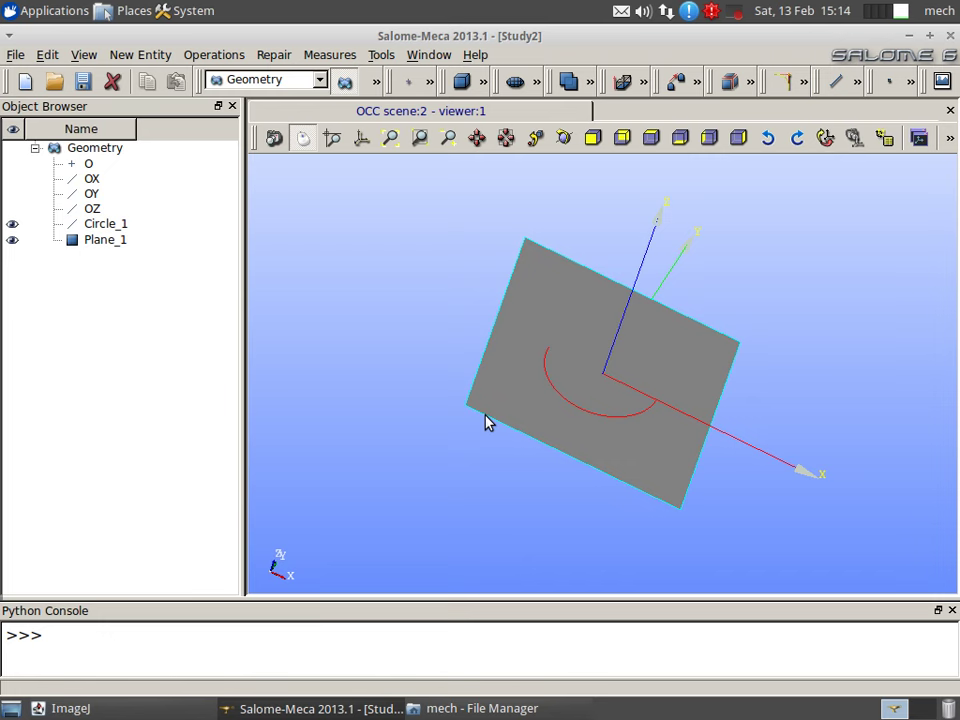
{"action": "right_click_drag", "start_coordinate": [808, 469], "coordinate": [737, 432], "text": "ctrl"}
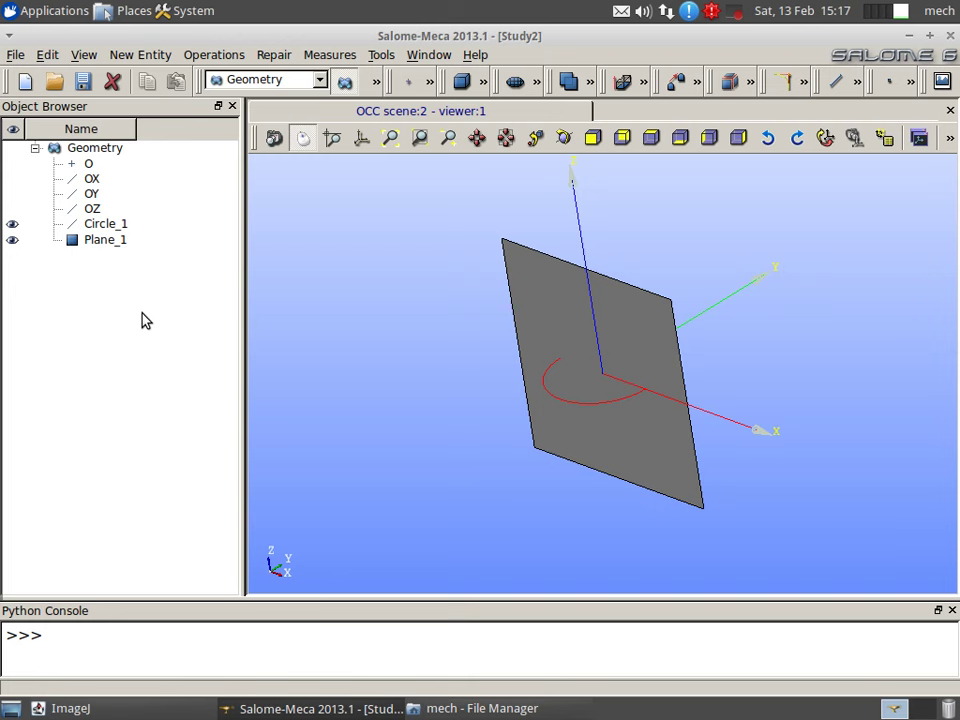
{"action": "left_click", "coordinate": [141, 55]}
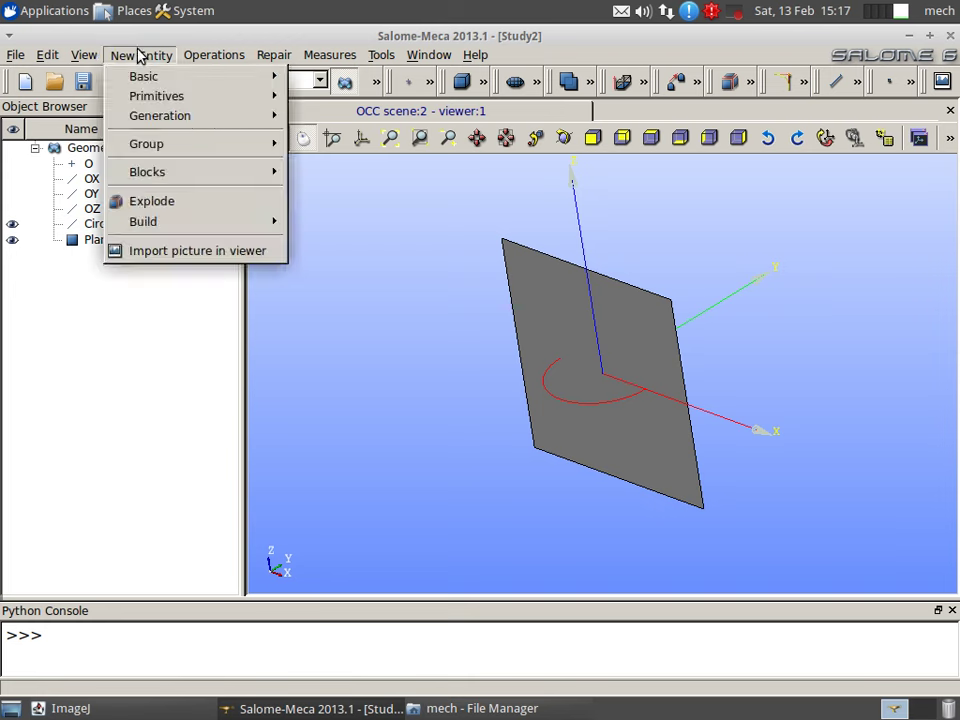
{"action": "mouse_move", "coordinate": [166, 80]}
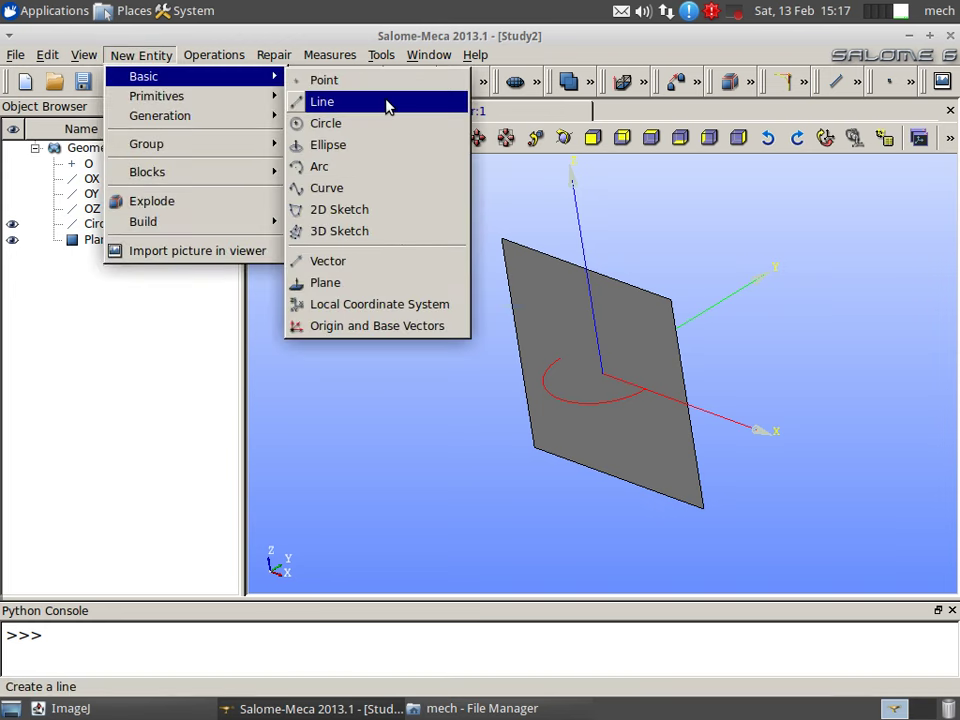
{"action": "left_click", "coordinate": [365, 211]}
{"action": "mouse_move", "coordinate": [566, 98]}
{"action": "left_mouse_down"}
{"action": "mouse_move", "coordinate": [320, 118]}
{"action": "mouse_move", "coordinate": [162, 99]}
{"action": "mouse_move", "coordinate": [229, 92]}
{"action": "mouse_move", "coordinate": [356, 137]}
{"action": "mouse_move", "coordinate": [322, 194]}
{"action": "left_mouse_up"}
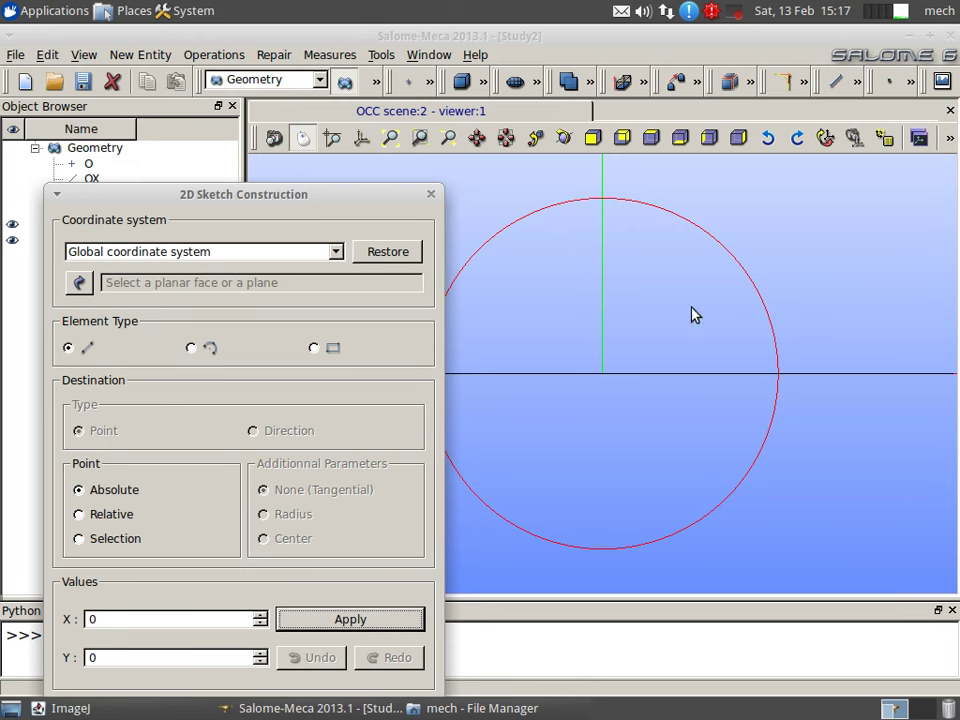
{"action": "scroll", "coordinate": [695, 315], "scroll_direction": "down", "scroll_amount": 5}
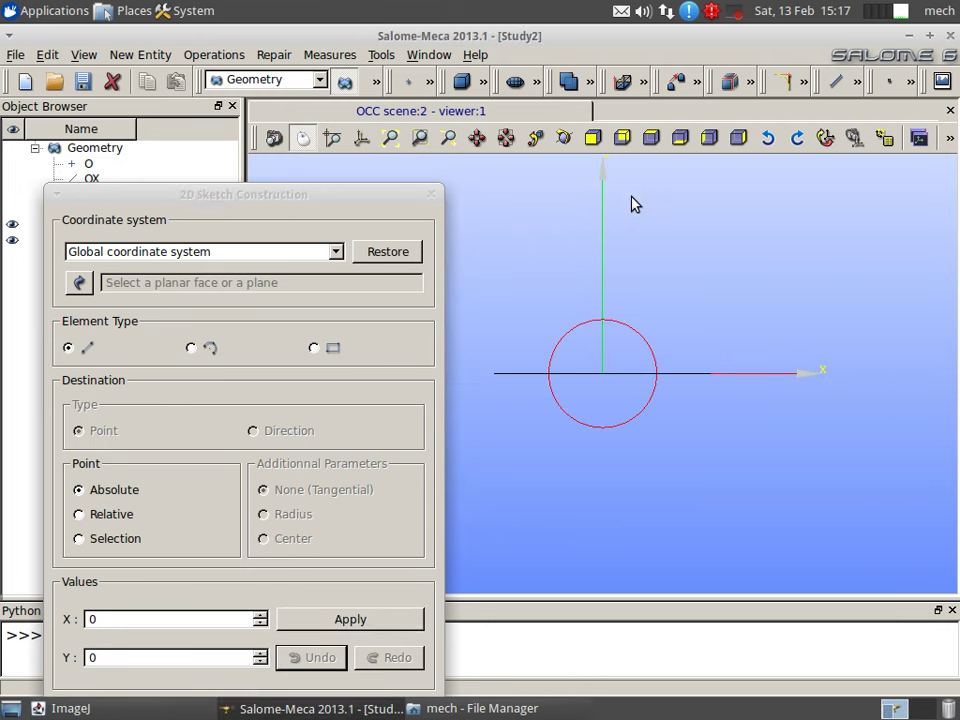
{"action": "mouse_move", "coordinate": [681, 264]}
{"action": "right_mouse_down", "text": "ctrl"}
{"action": "mouse_move", "coordinate": [692, 279]}
{"action": "mouse_move", "coordinate": [641, 332]}
{"action": "right_mouse_up", "text": "ctrl"}
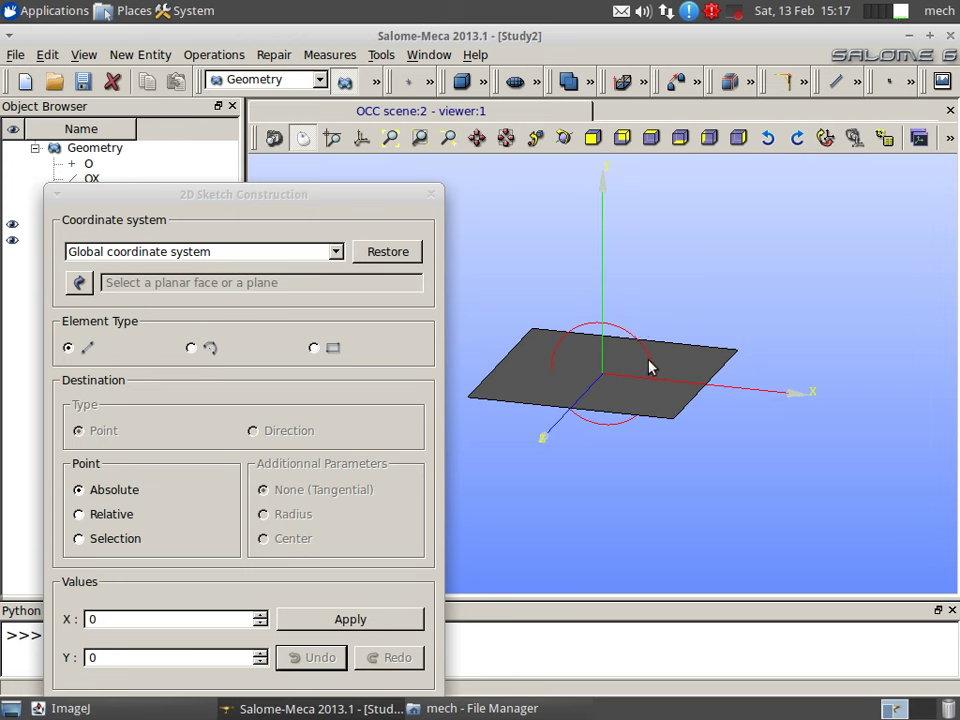
- Use Plane_1 as the coordinate system of the 2D sketch and rotate the view around it
{"action": "left_click_drag", "start_coordinate": [295, 202], "coordinate": [441, 214]}
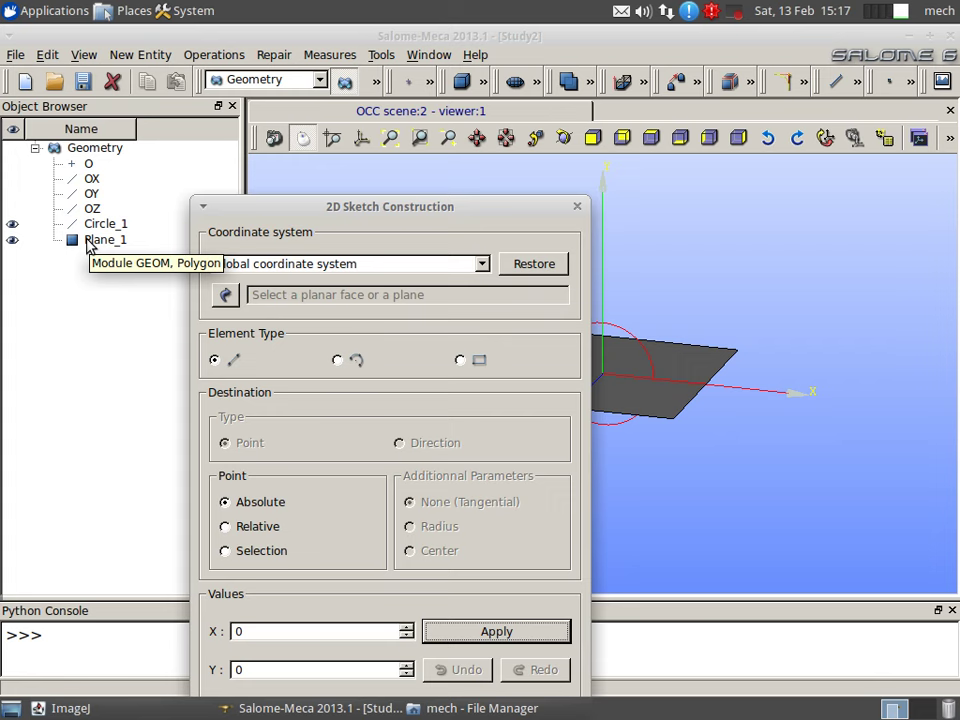
{"action": "left_click", "coordinate": [225, 295]}
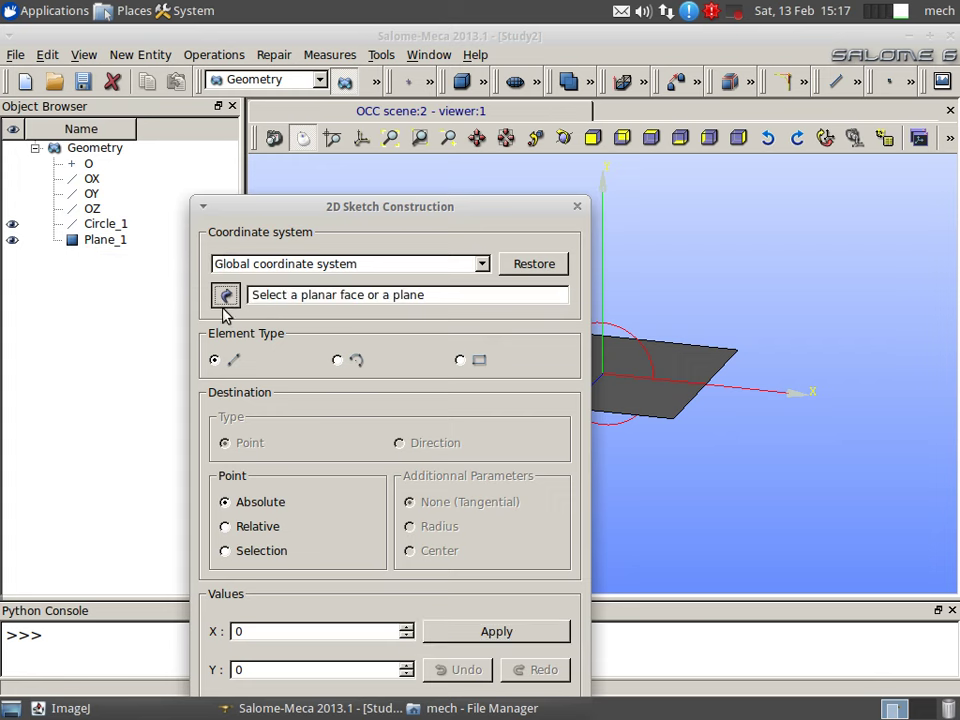
{"action": "left_click", "coordinate": [101, 240]}
{"action": "mouse_move", "coordinate": [399, 170]}
{"action": "left_mouse_down"}
{"action": "mouse_move", "coordinate": [333, 158]}
{"action": "mouse_move", "coordinate": [286, 128]}
{"action": "left_mouse_up"}
{"action": "mouse_move", "coordinate": [622, 402]}
{"action": "middle_mouse_down", "text": "ctrl"}
{"action": "mouse_move", "coordinate": [647, 368]}
{"action": "mouse_move", "coordinate": [670, 375]}
{"action": "middle_mouse_up", "text": "ctrl"}
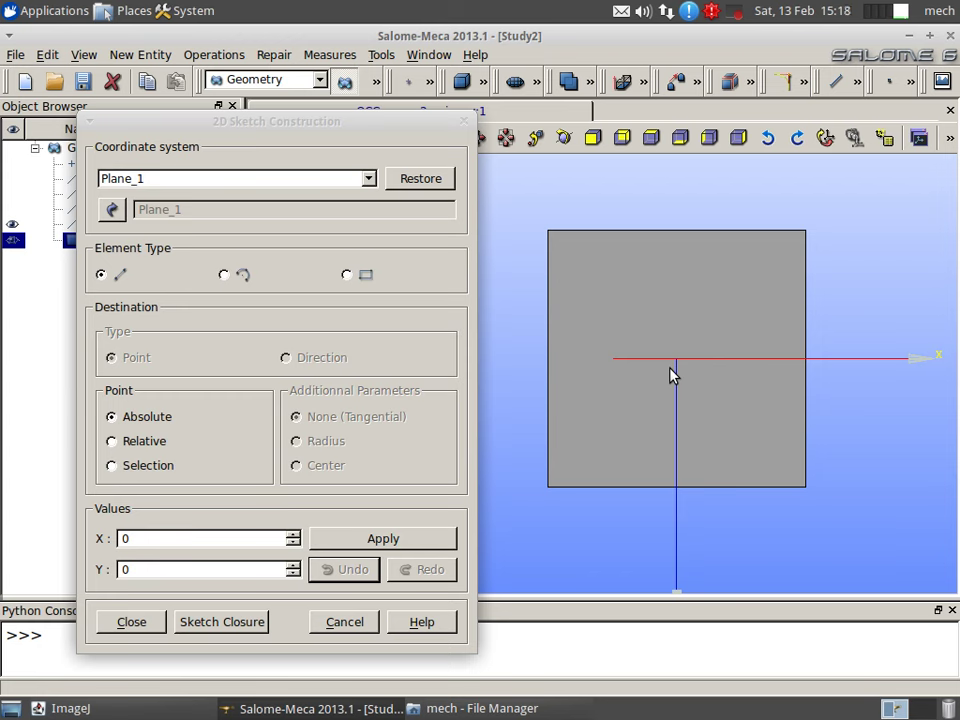
{"action": "scroll", "coordinate": [610, 420], "scroll_direction": "down", "scroll_amount": 2}
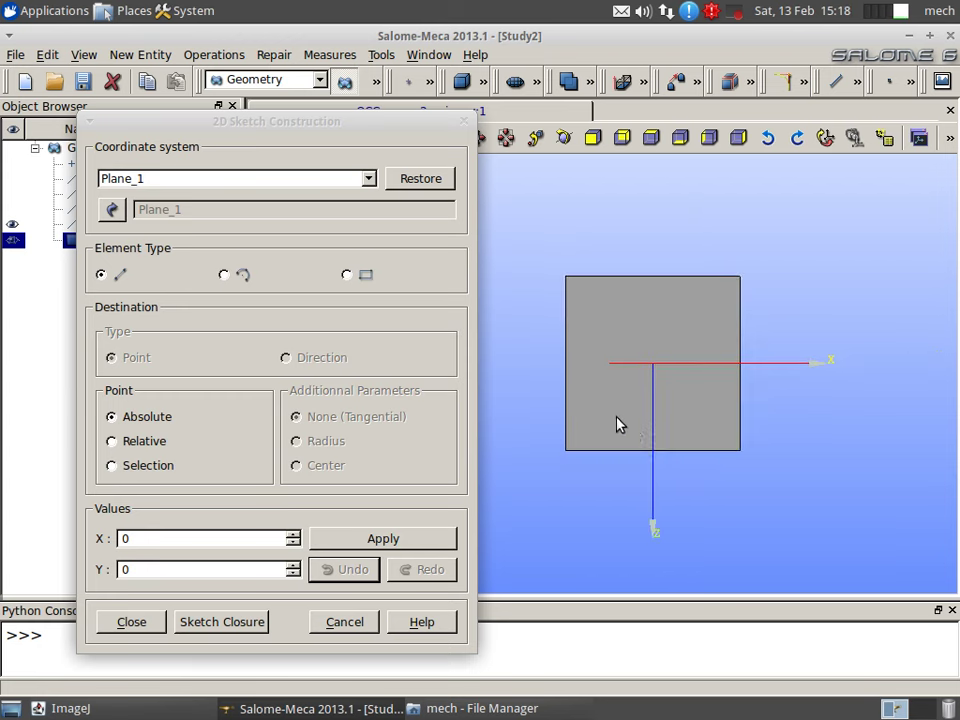
{"action": "right_click_drag", "start_coordinate": [640, 381], "coordinate": [665, 407], "text": "ctrl"}
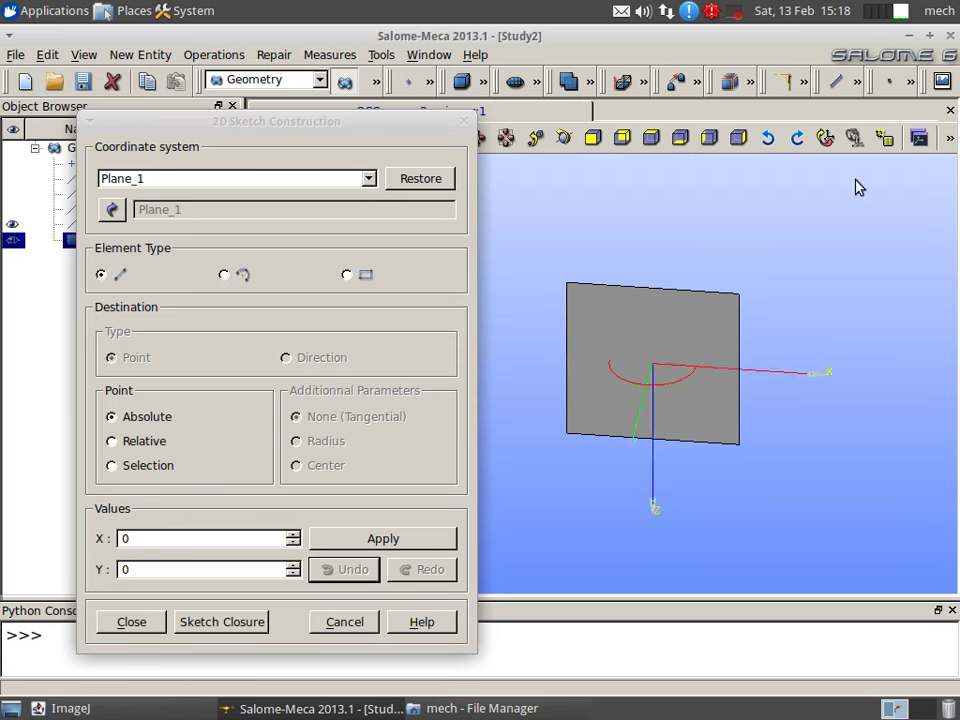
{"action": "left_click", "coordinate": [768, 138]}
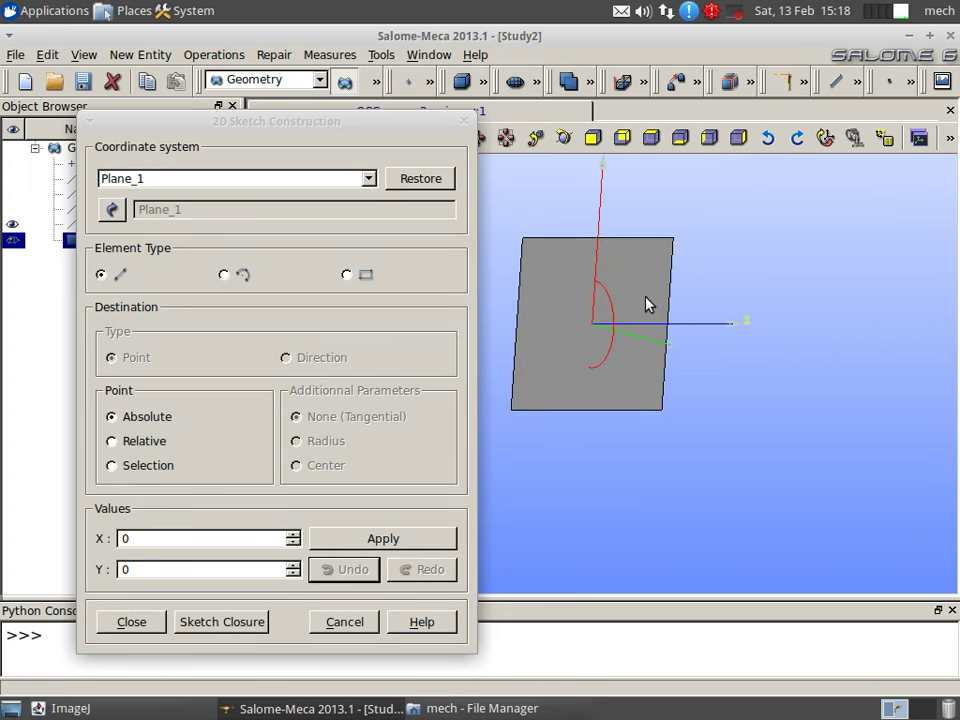
- Restore the sketch view to face Plane_1 straight on, rotating the model between tries to compare the axis directions
{"action": "scroll", "coordinate": [640, 310], "scroll_direction": "down", "scroll_amount": 1}
{"action": "left_click", "coordinate": [418, 179]}
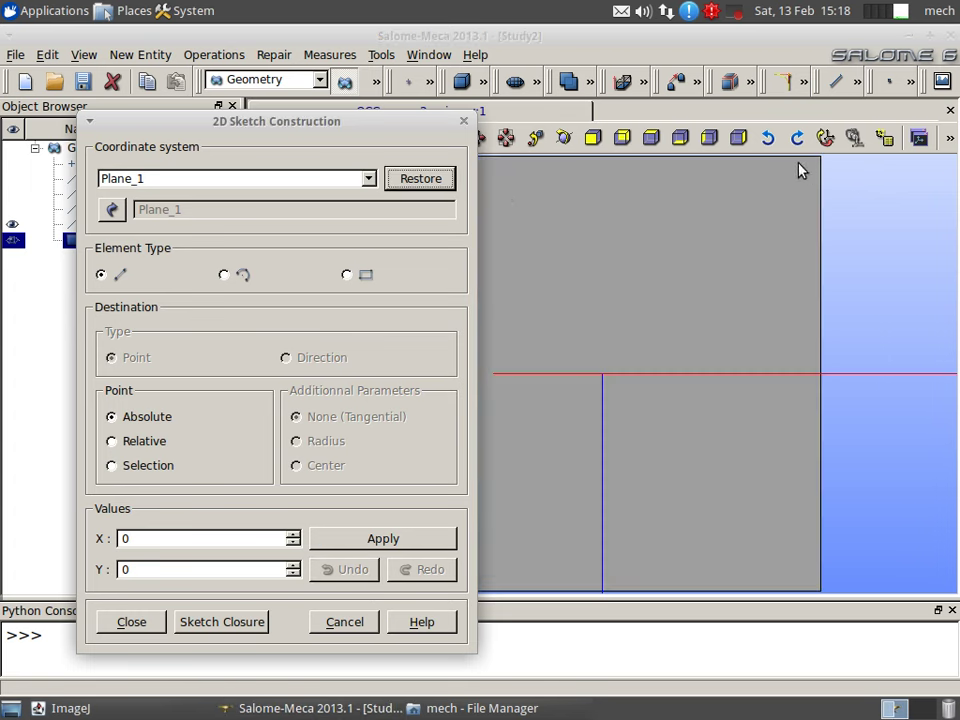
{"action": "scroll", "coordinate": [702, 310], "scroll_direction": "down", "scroll_amount": 2}
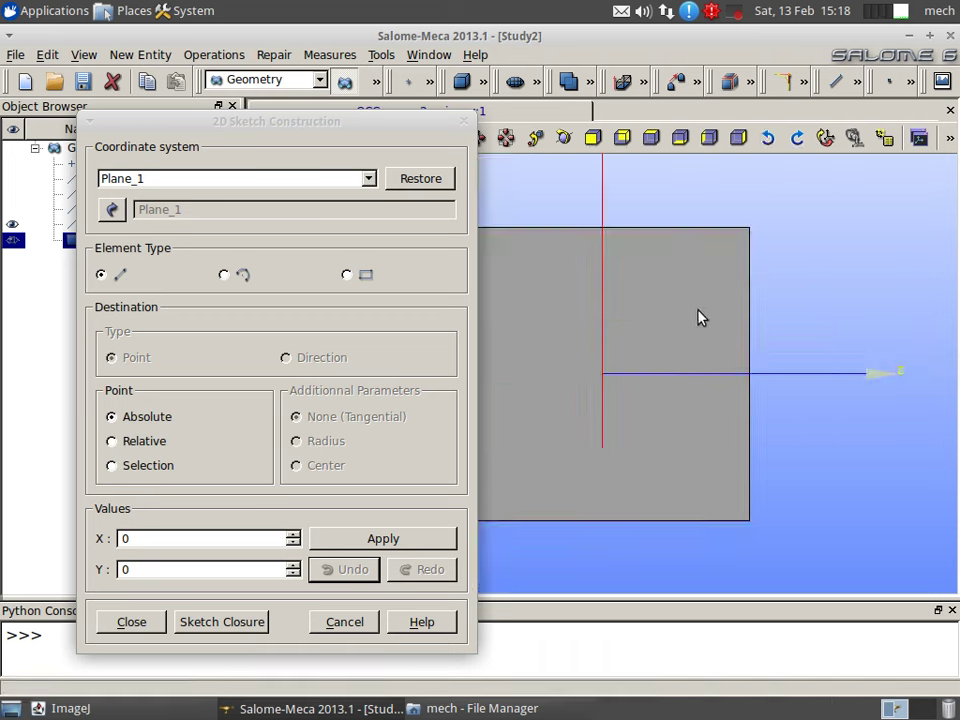
{"action": "right_click_drag", "start_coordinate": [670, 312], "coordinate": [604, 366], "text": "ctrl"}
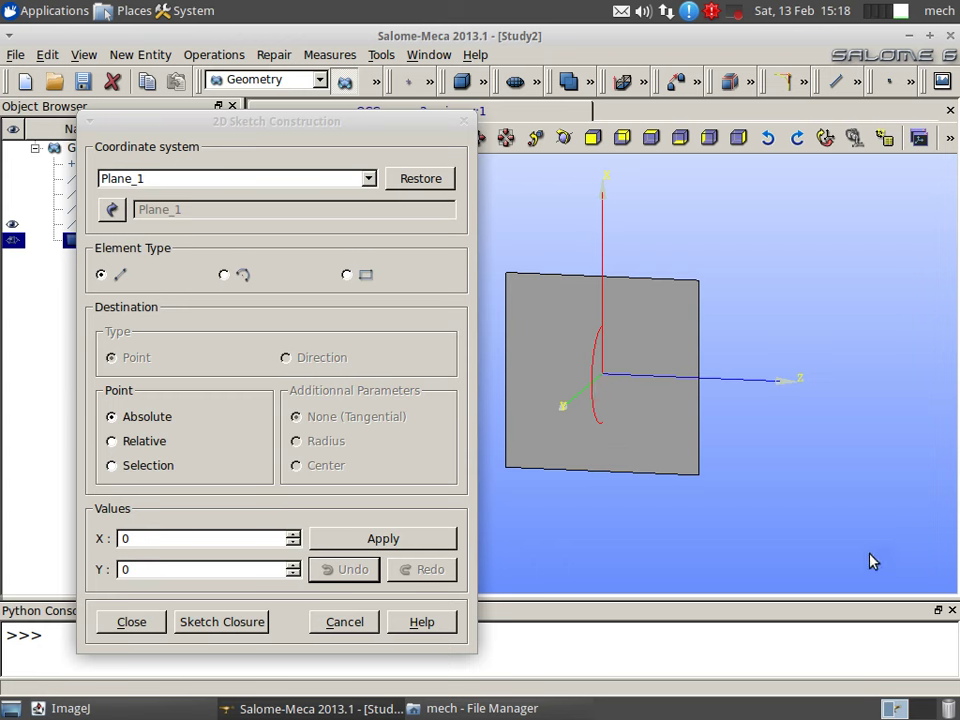
{"action": "left_click", "coordinate": [447, 184]}
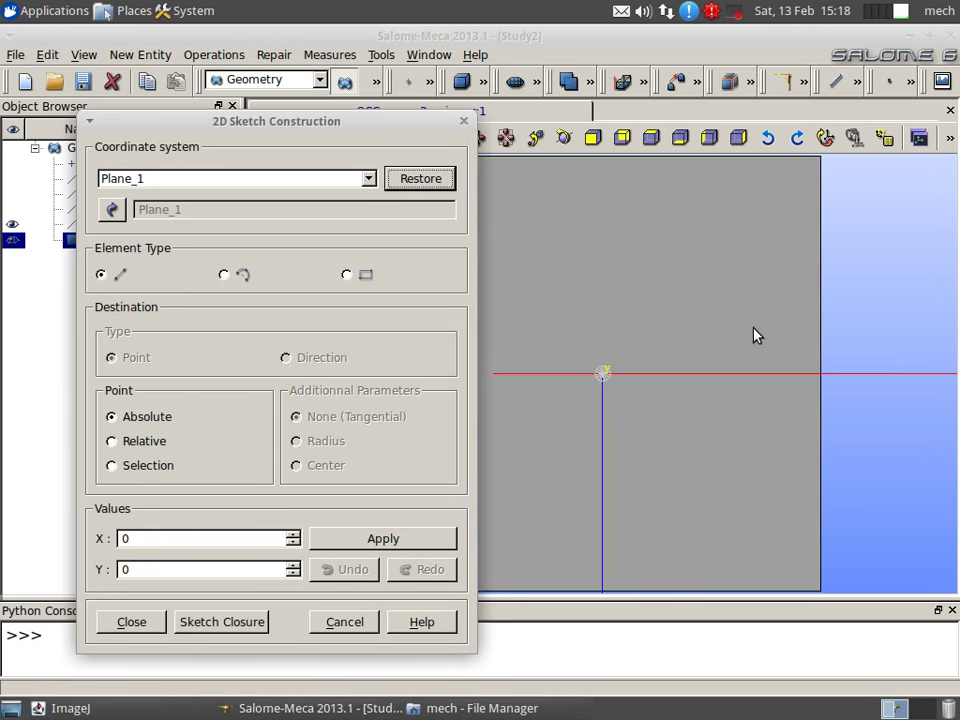
{"action": "right_click_drag", "start_coordinate": [730, 338], "coordinate": [709, 399], "text": "ctrl"}
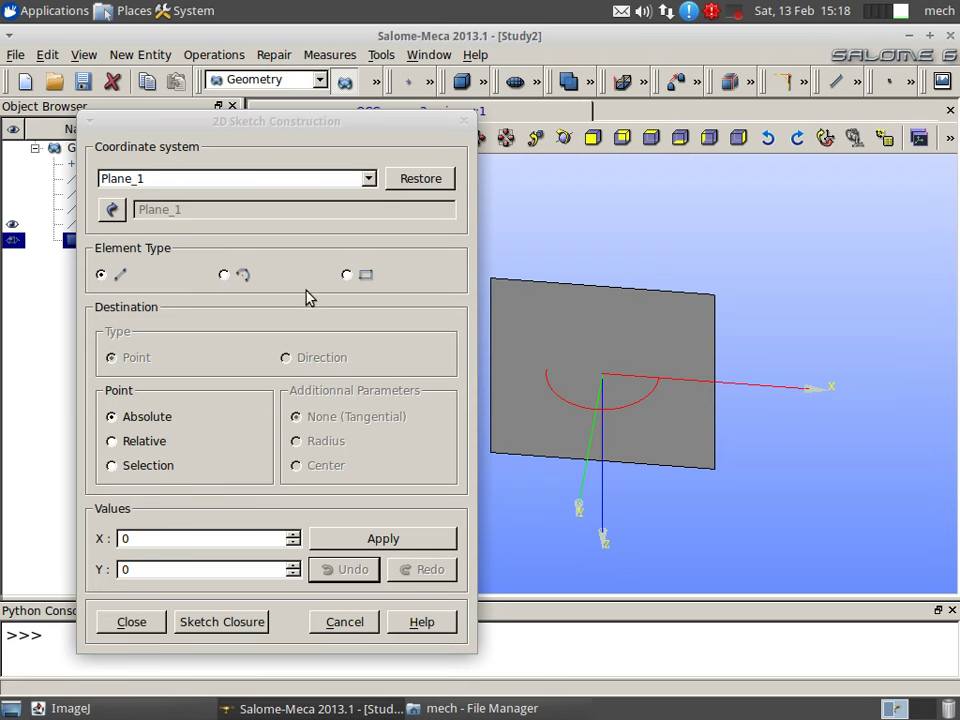
{"action": "left_click", "coordinate": [398, 184]}
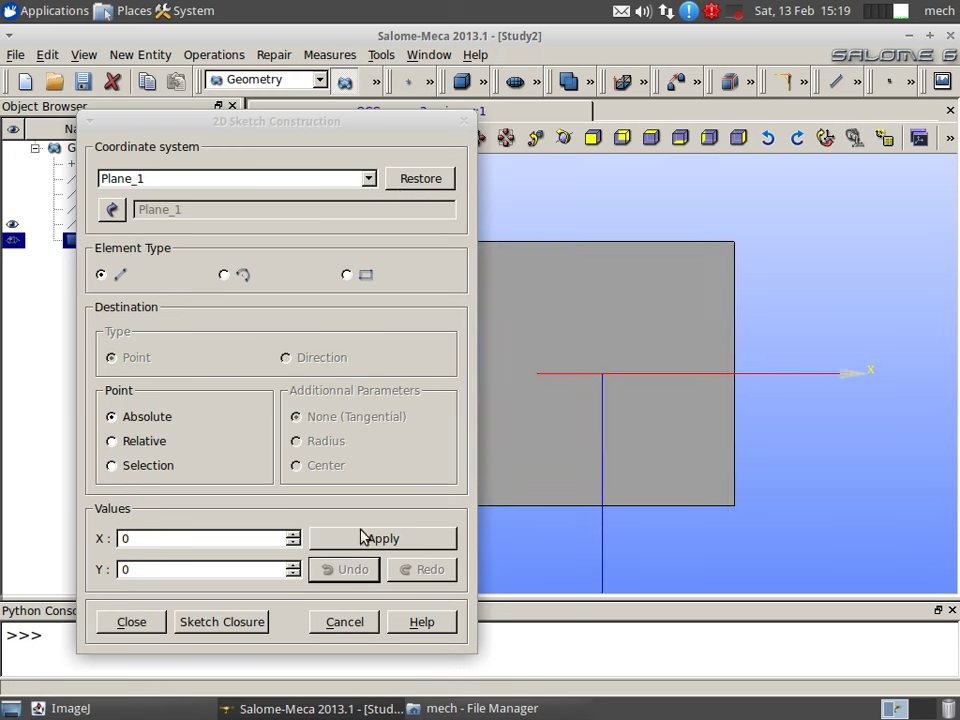
- Start the sketch on Plane_1 at the absolute point X 0, Y 0
{"action": "double_click", "coordinate": [270, 538]}
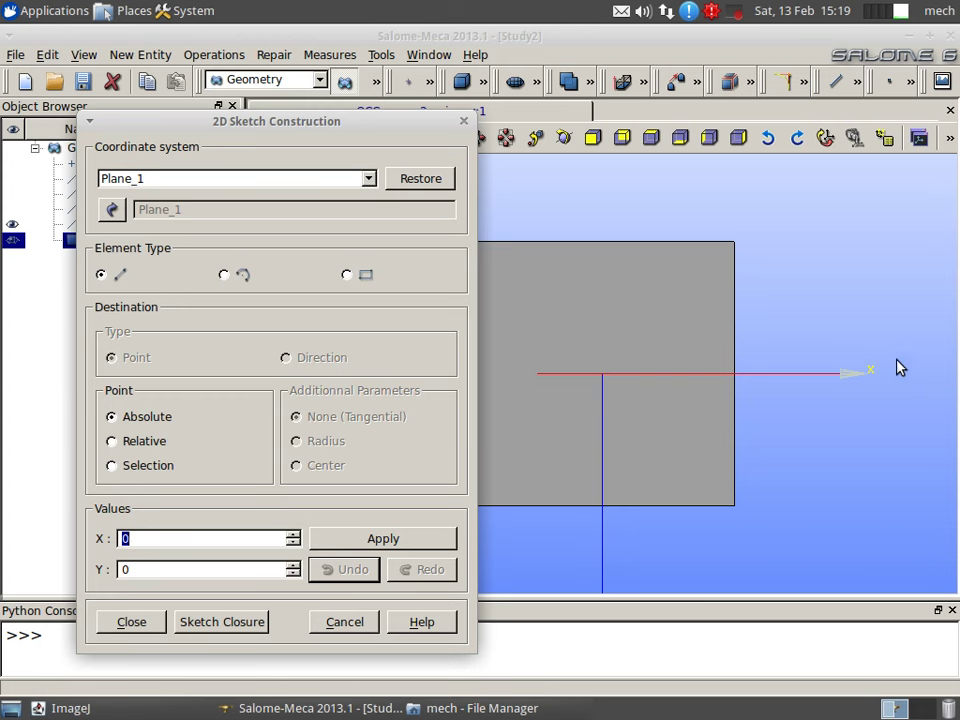
{"action": "left_click", "coordinate": [640, 420]}
{"action": "scroll", "coordinate": [640, 420], "scroll_direction": "down", "scroll_amount": 3}
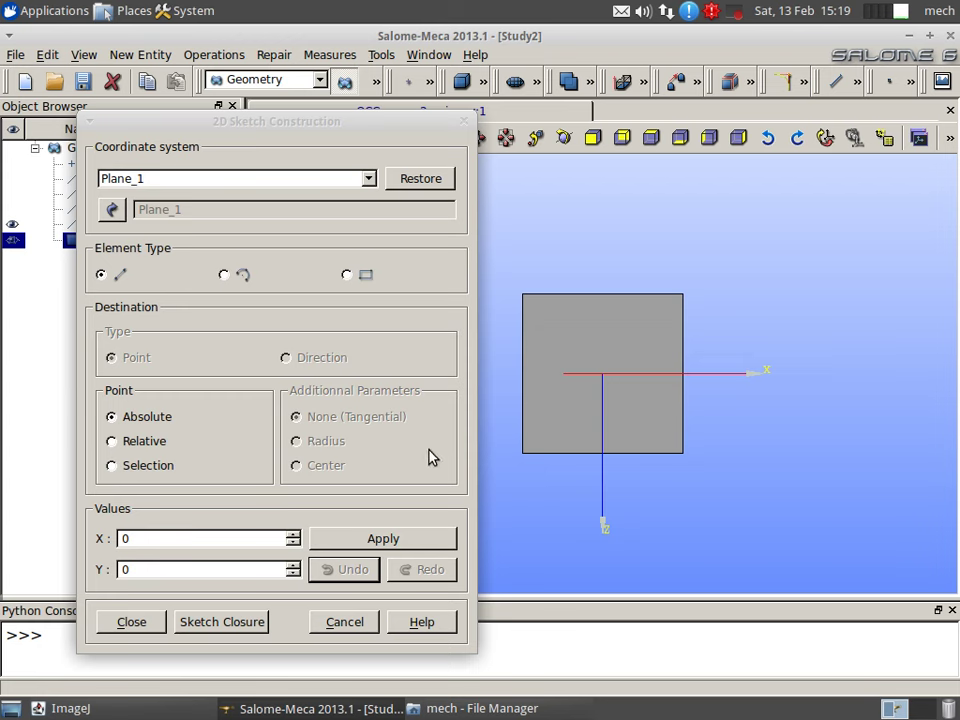
{"action": "left_click", "coordinate": [423, 540]}
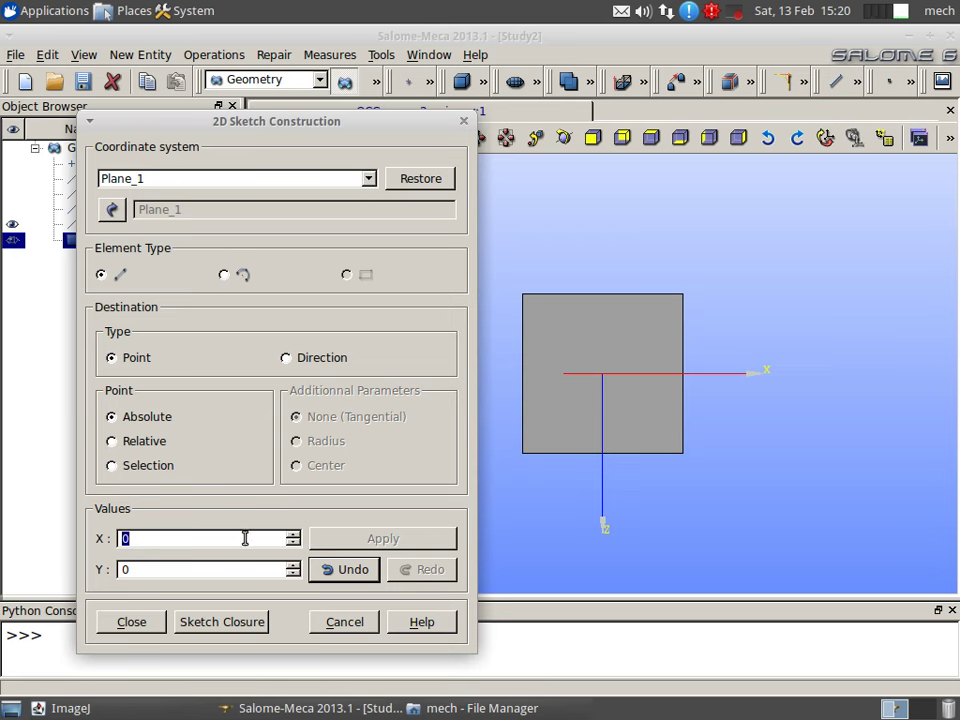
- Add a straight segment from the origin to the absolute point X 0, Y 400
{"action": "double_click", "coordinate": [206, 569]}
{"action": "type", "text": "400"}
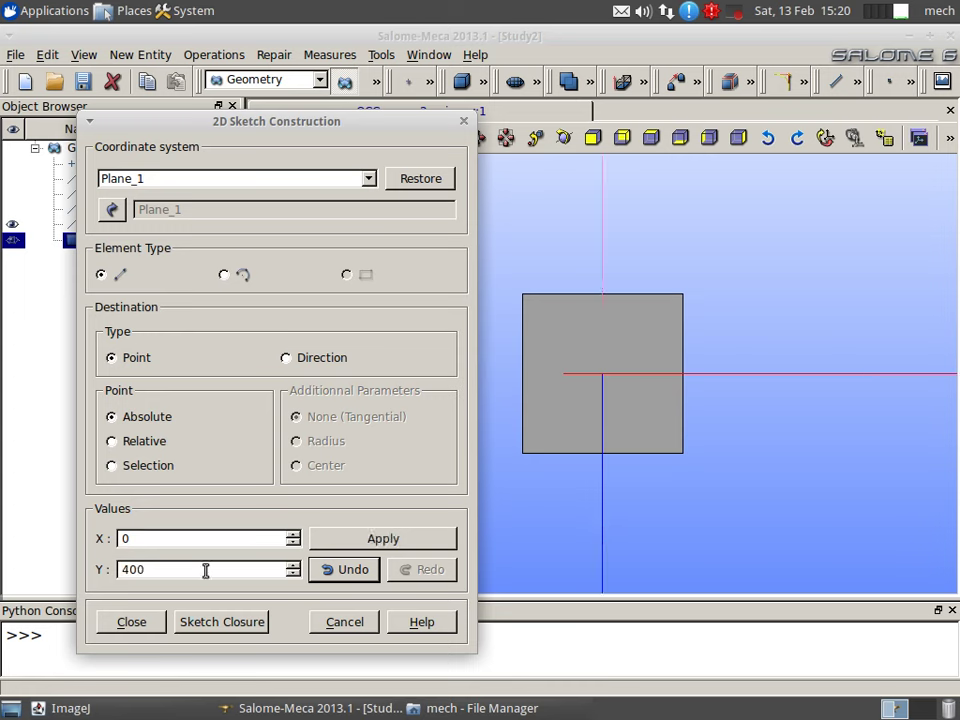
{"action": "scroll", "coordinate": [718, 379], "scroll_direction": "down", "scroll_amount": 3}
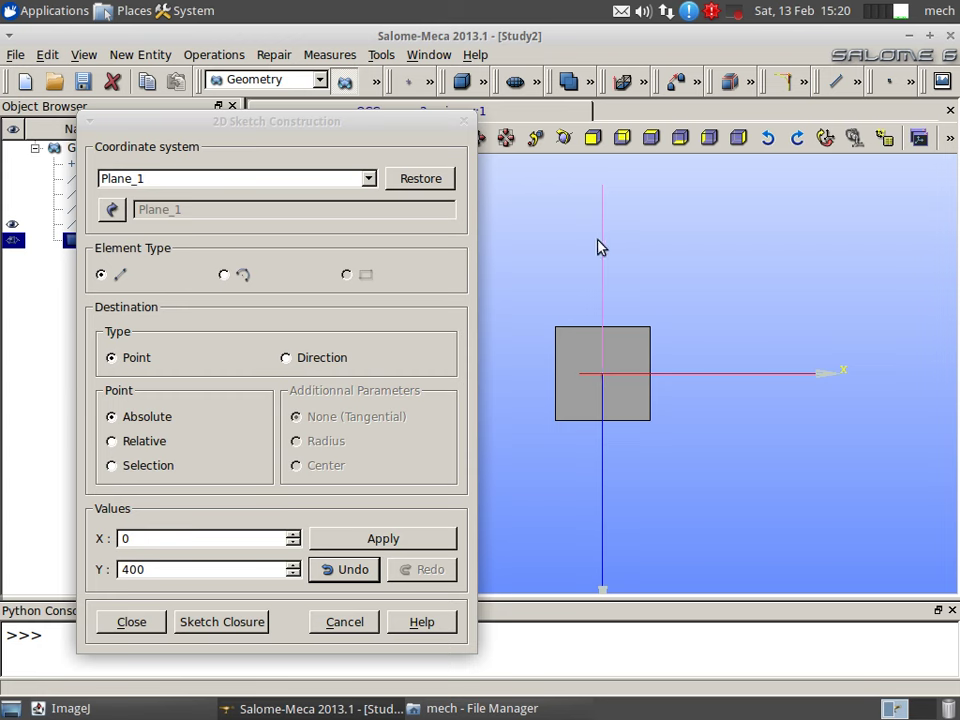
{"action": "left_click", "coordinate": [424, 539]}
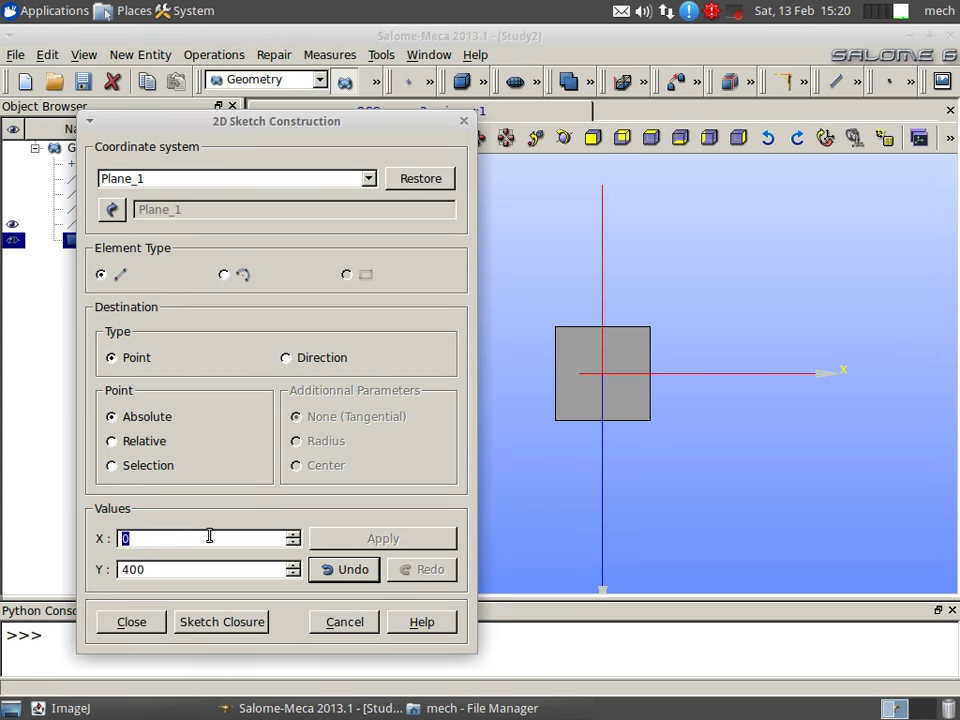
- Add a second segment to the absolute point X 400, Y 400 and finish the sketch as an open path
{"action": "type", "text": "400"}
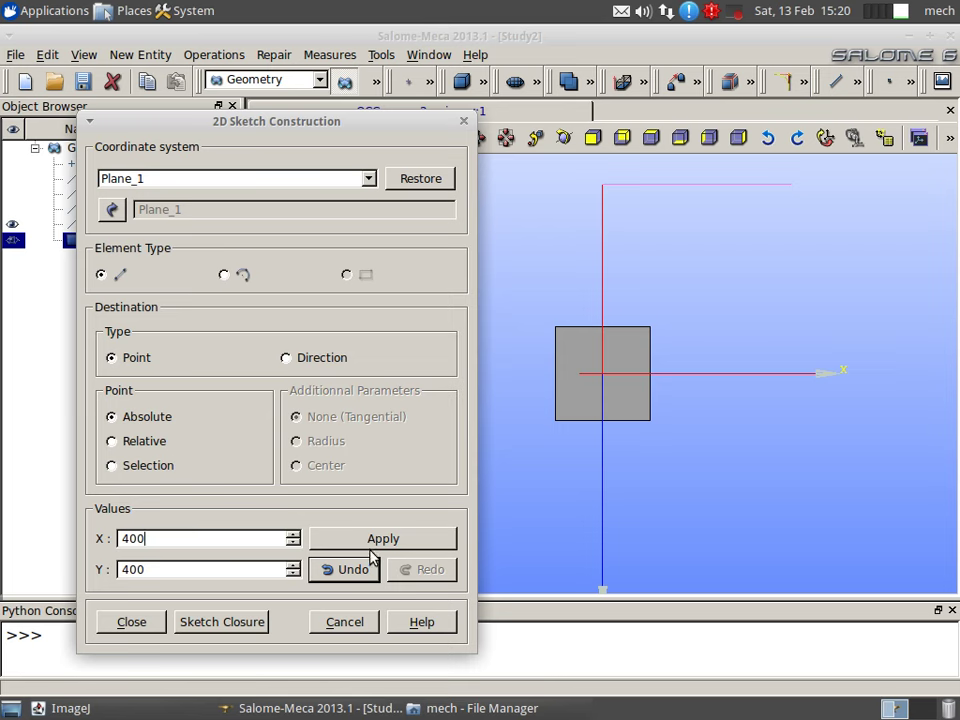
{"action": "left_click", "coordinate": [330, 545]}
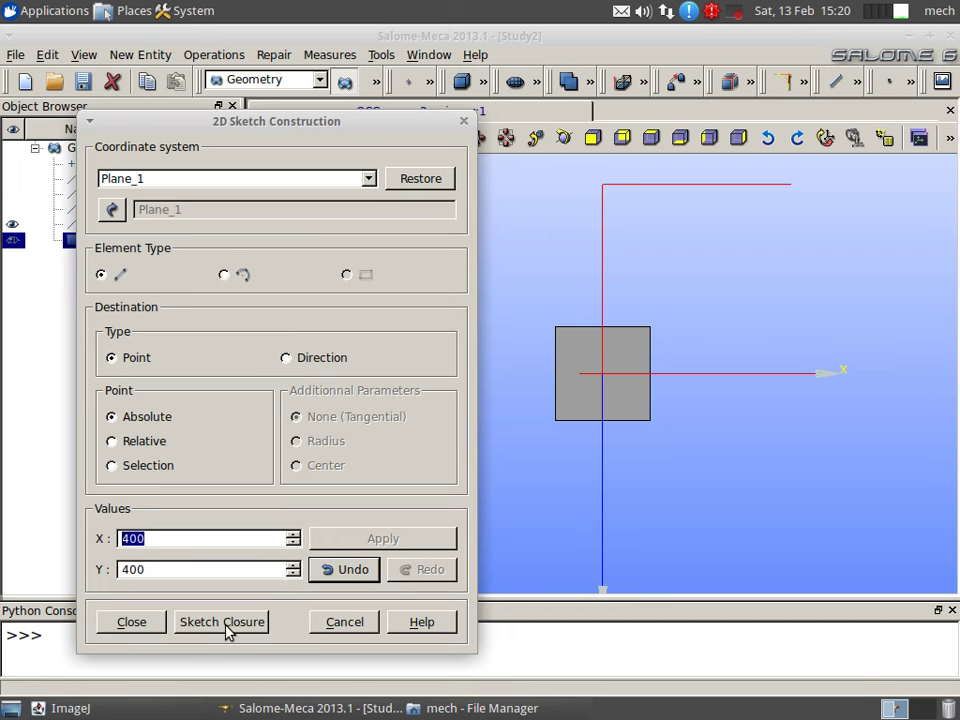
{"action": "left_click", "coordinate": [144, 628]}
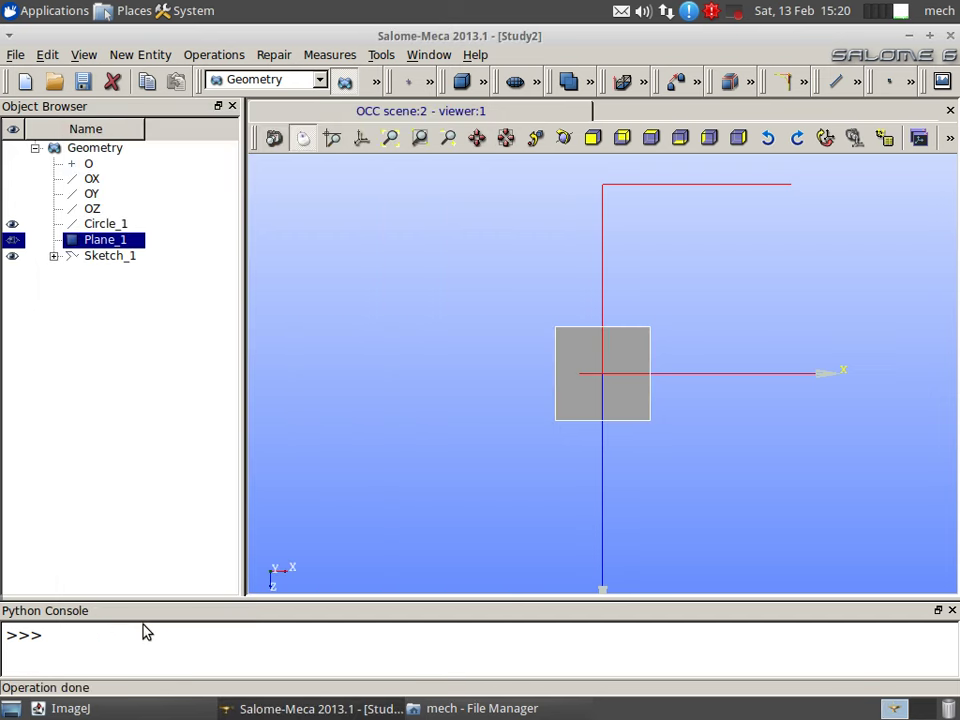
- Rotate the view and highlight Sketch_1 to examine its path relative to the circle and the plane
{"action": "right_click_drag", "start_coordinate": [778, 279], "coordinate": [708, 321], "text": "ctrl"}
{"action": "left_click", "coordinate": [105, 258]}
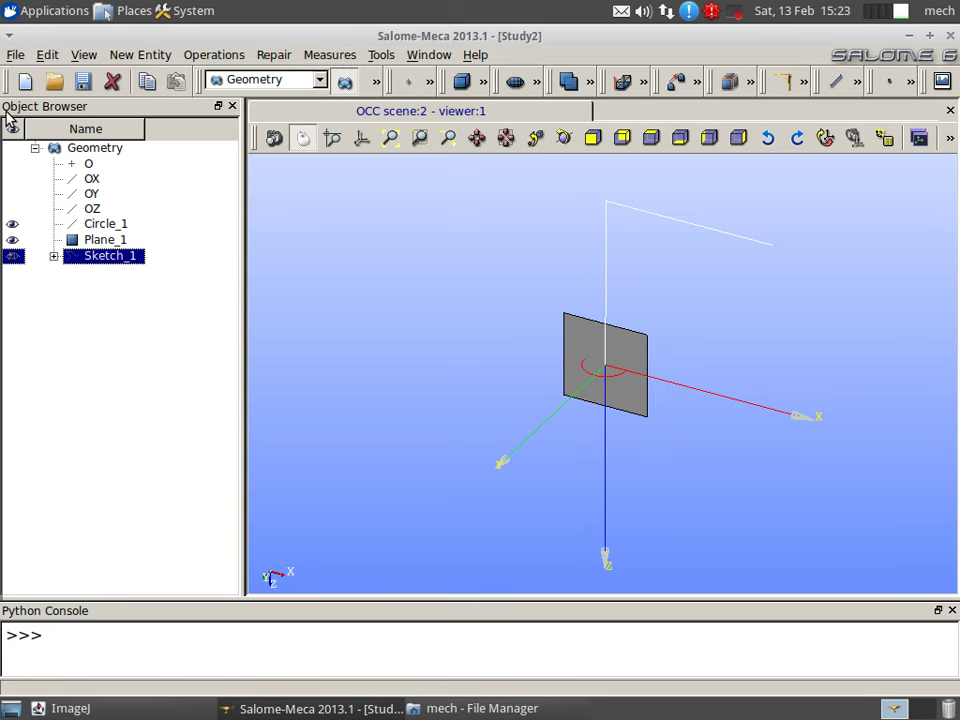
{"action": "left_click", "coordinate": [62, 326]}
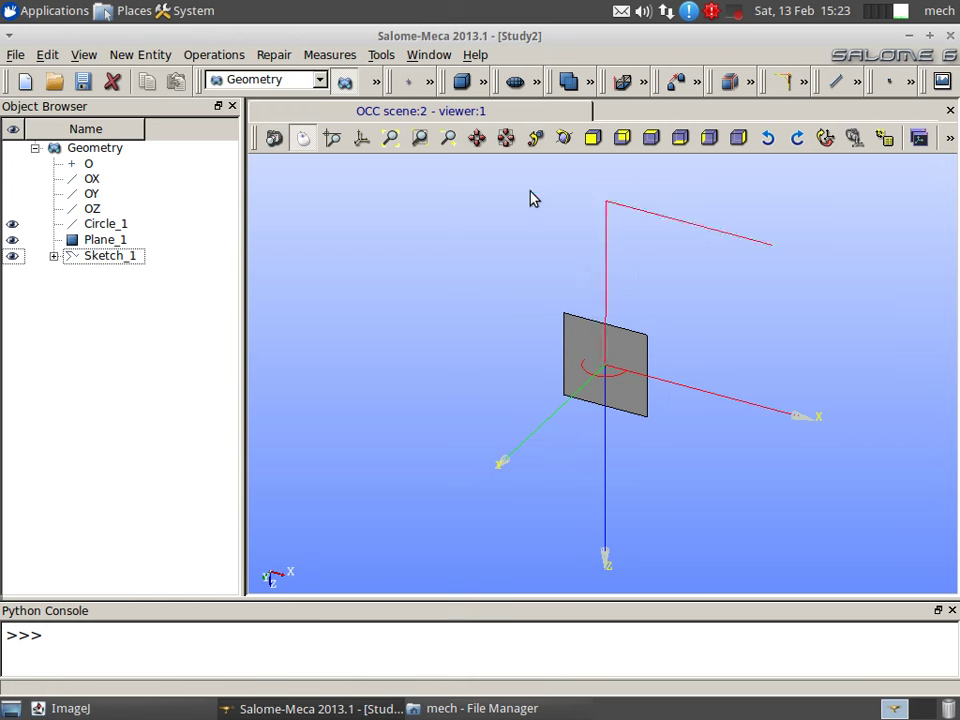
{"action": "left_click", "coordinate": [155, 57]}
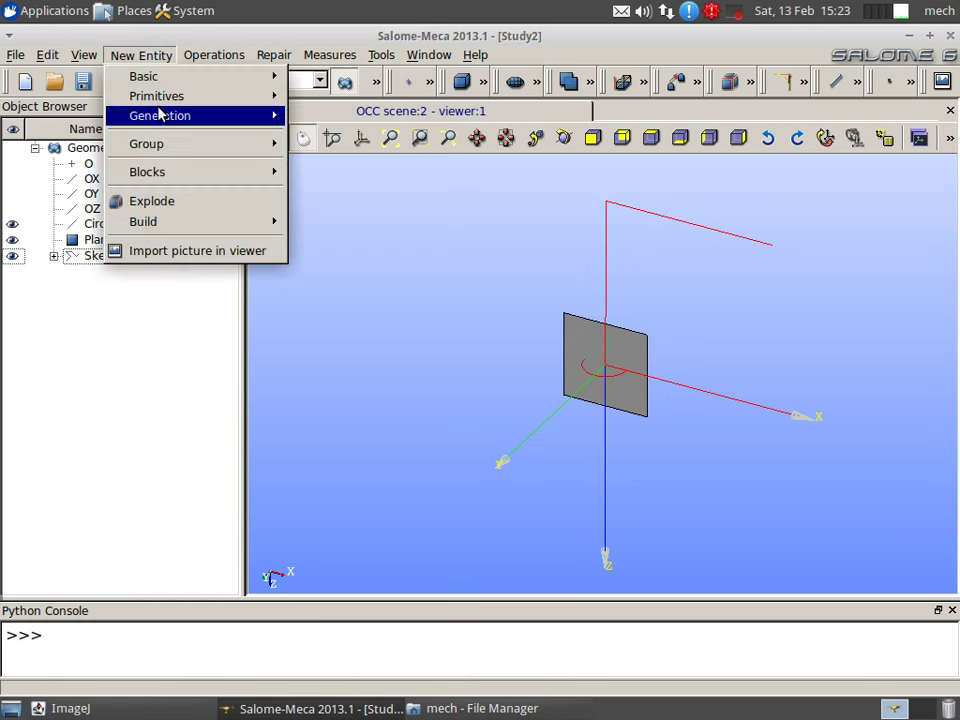
{"action": "mouse_move", "coordinate": [158, 115]}
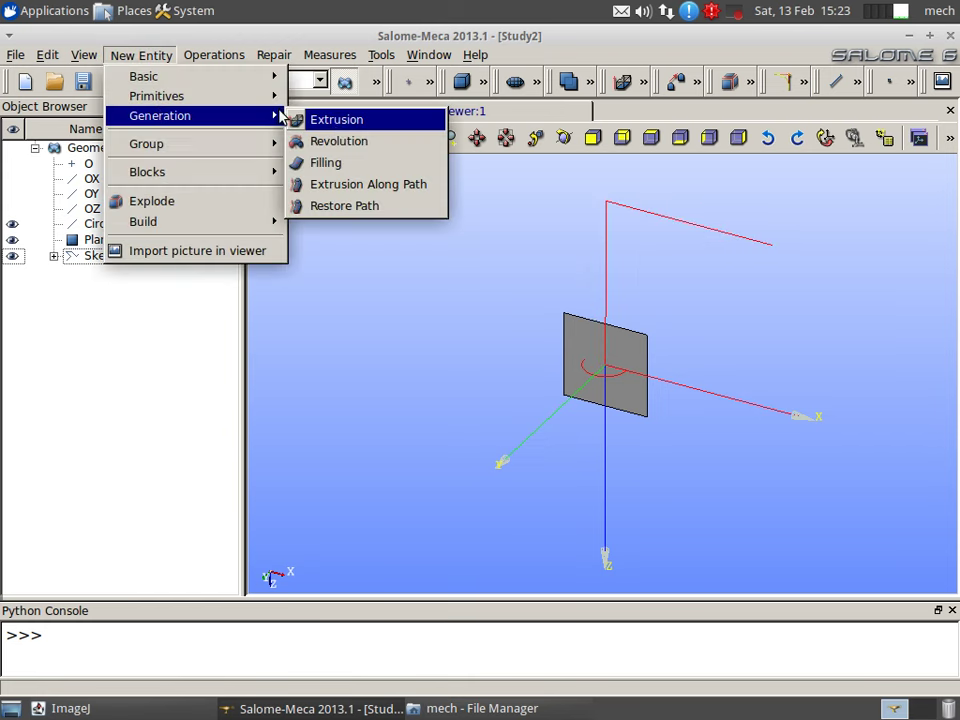
{"action": "left_click", "coordinate": [338, 186]}
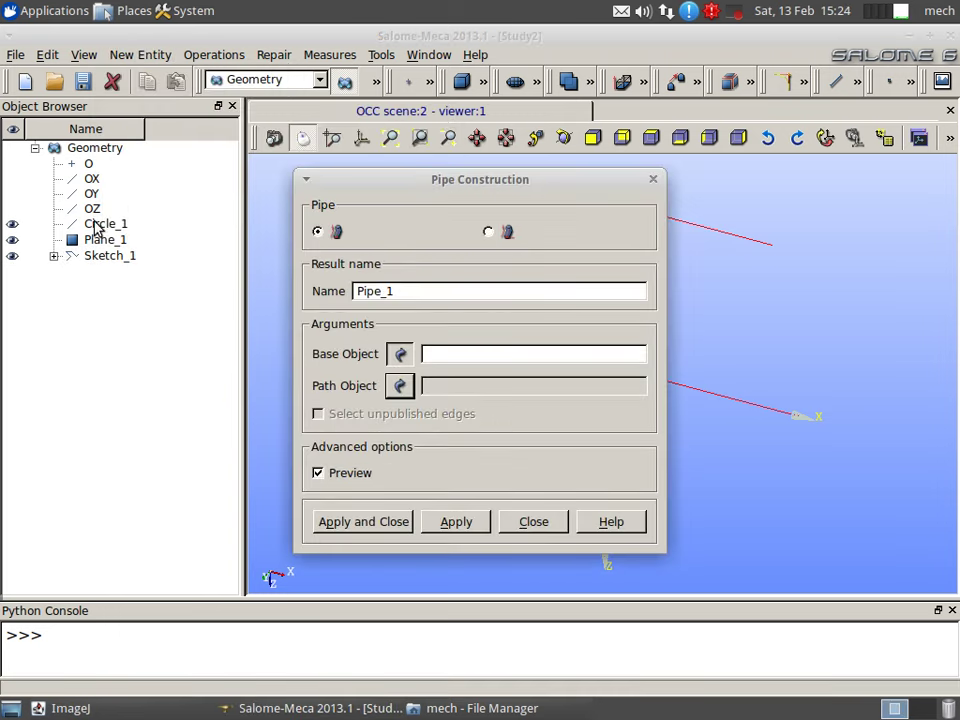
{"action": "left_click_drag", "start_coordinate": [426, 184], "coordinate": [538, 188]}
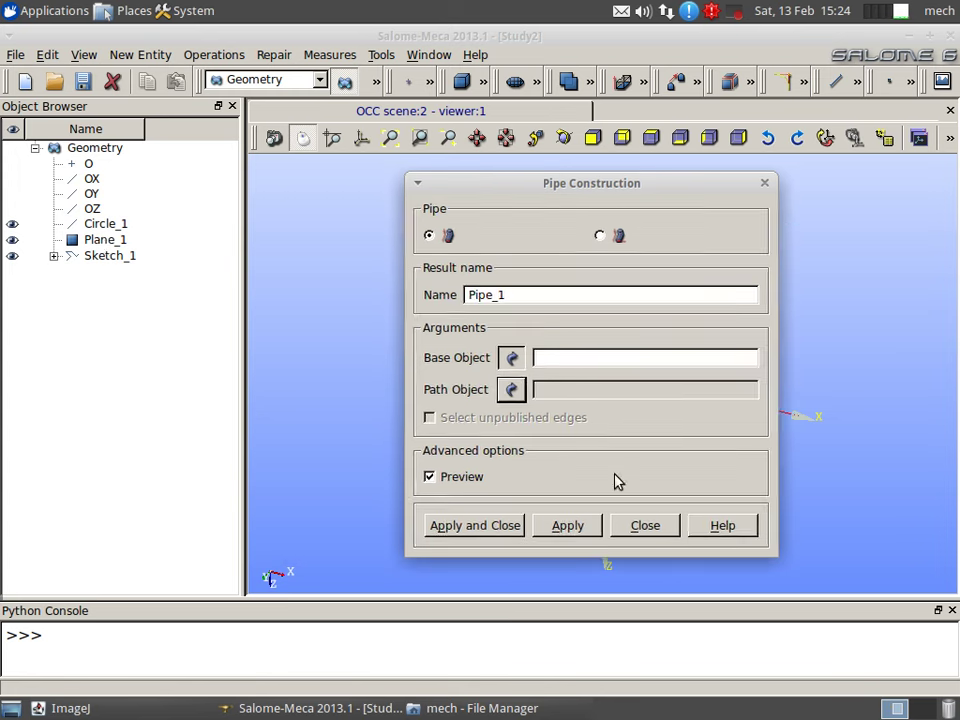
{"action": "left_click", "coordinate": [655, 525]}
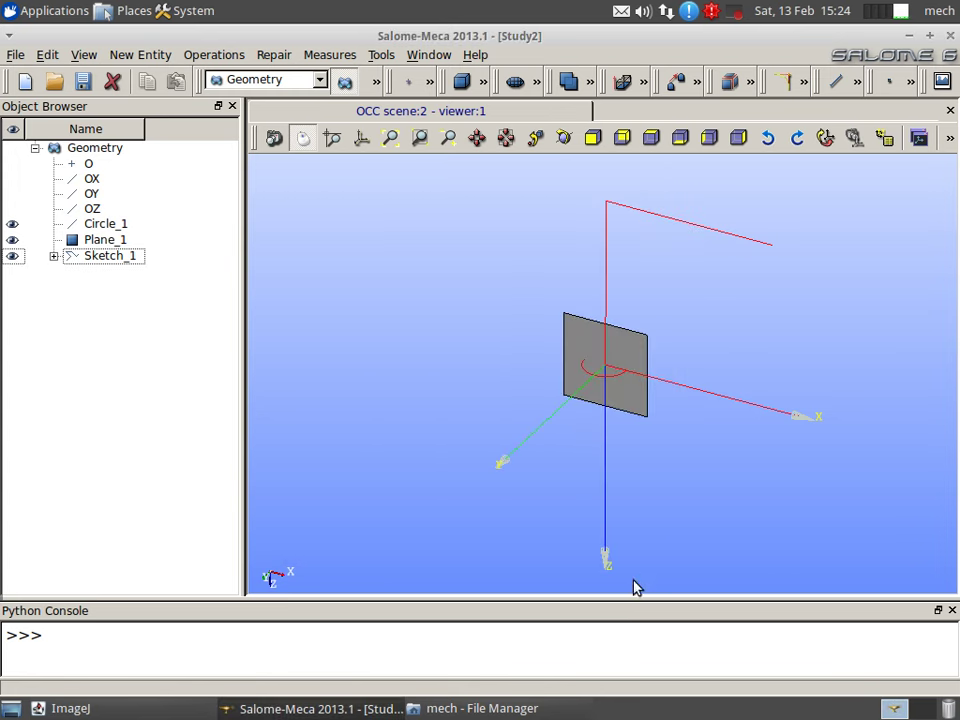
- Build a planar face named Face_1 from Circle_1
{"action": "left_click", "coordinate": [99, 226]}
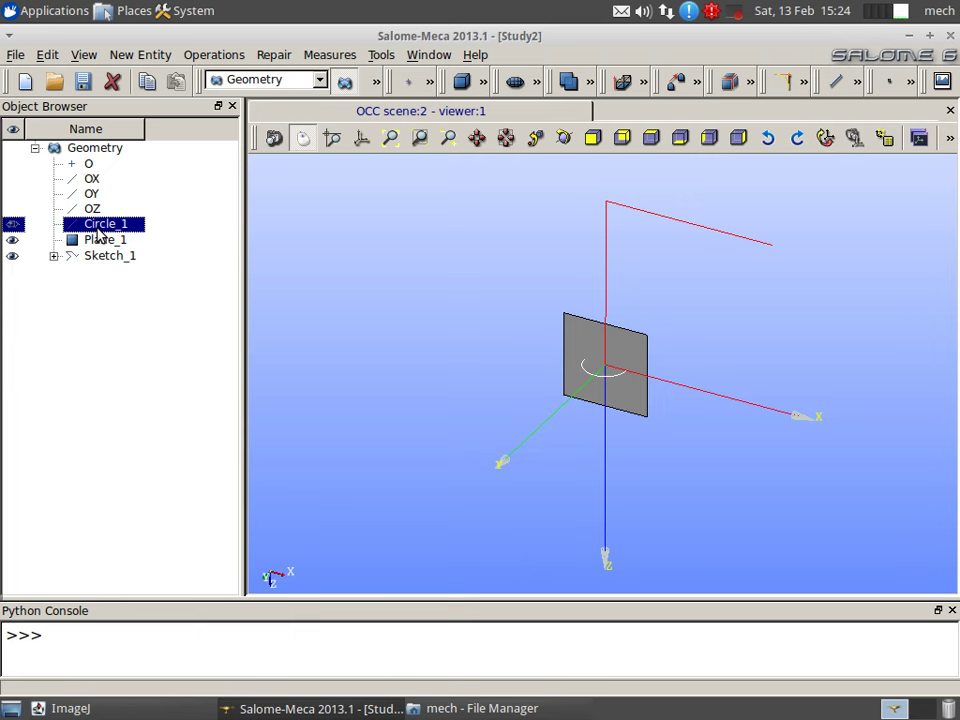
{"action": "left_click", "coordinate": [130, 55]}
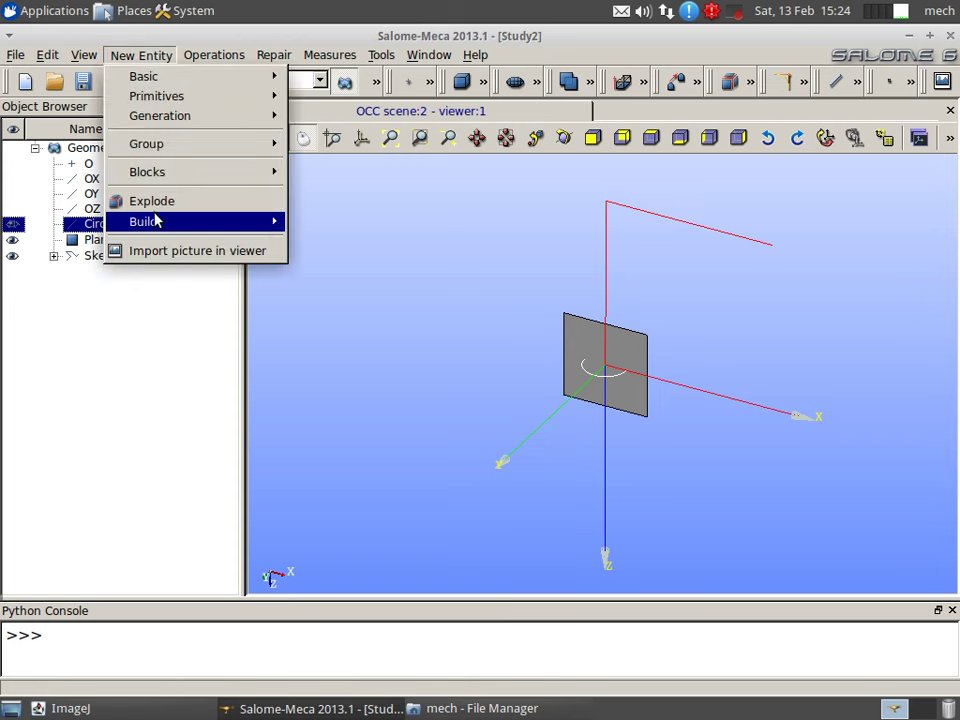
{"action": "mouse_move", "coordinate": [154, 220]}
{"action": "left_click", "coordinate": [337, 283]}
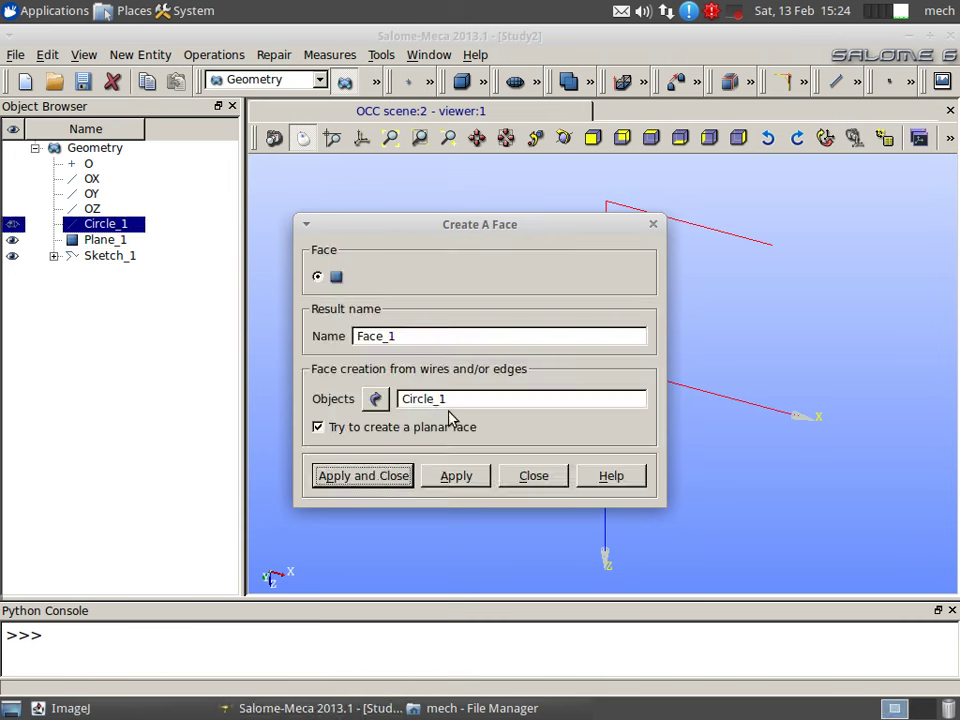
{"action": "left_click", "coordinate": [381, 484]}
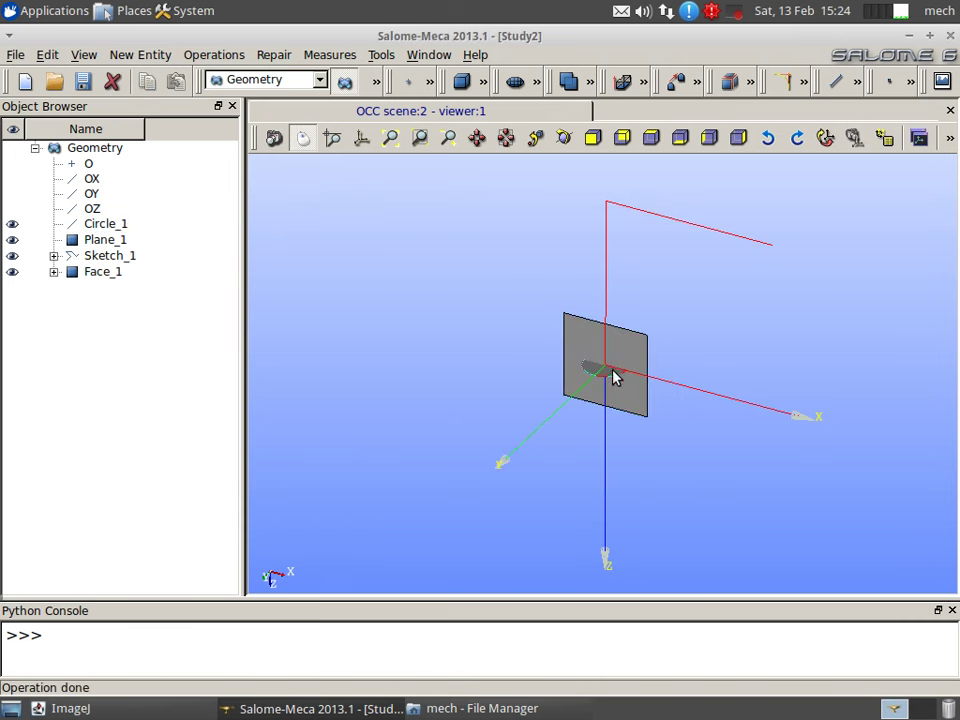
- Hide Circle_1 and Plane_1, toggling Face_1 off and on again so that it stays shown with Sketch_1
{"action": "scroll", "coordinate": [585, 377], "scroll_direction": "up", "scroll_amount": 2}
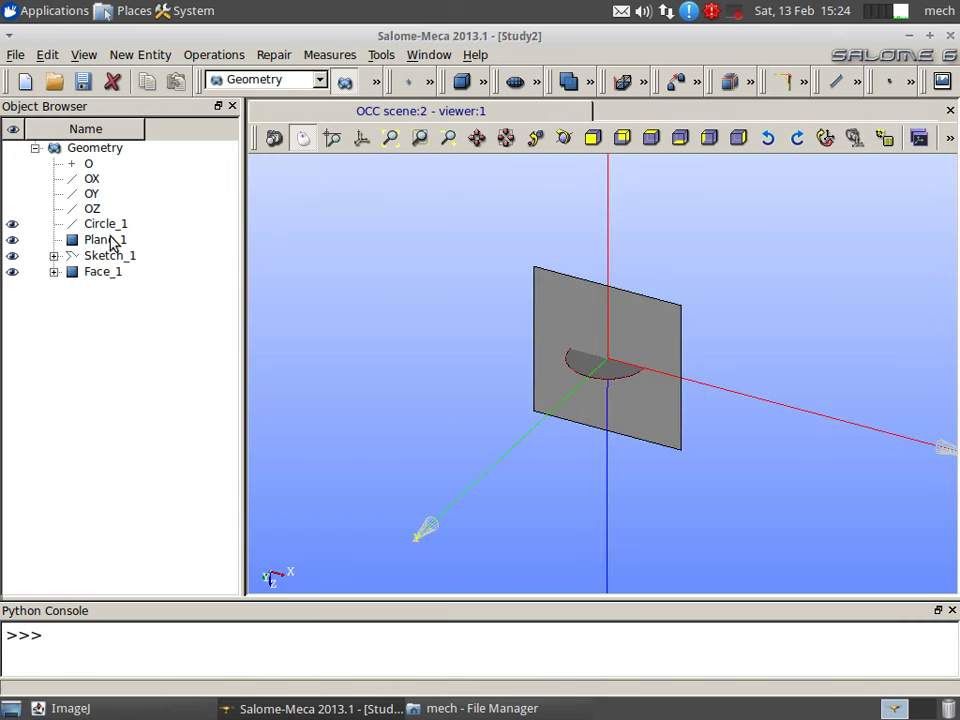
{"action": "left_click", "coordinate": [13, 226]}
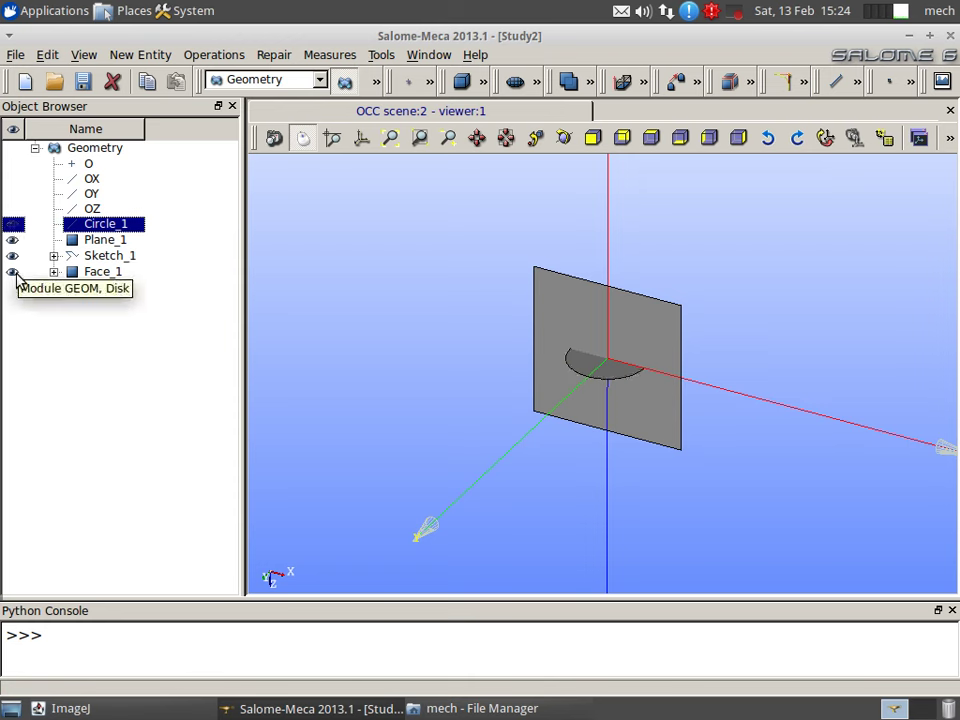
{"action": "left_click", "coordinate": [12, 274]}
{"action": "left_click", "coordinate": [12, 272]}
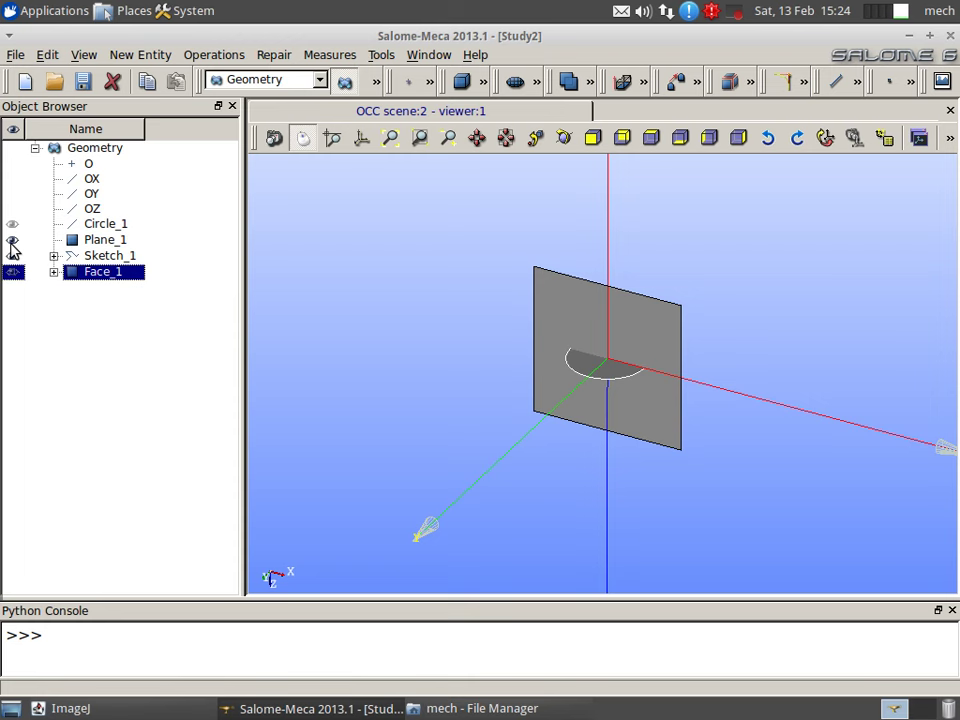
{"action": "left_click", "coordinate": [13, 240]}
{"action": "scroll", "coordinate": [490, 393], "scroll_direction": "down", "scroll_amount": 5}
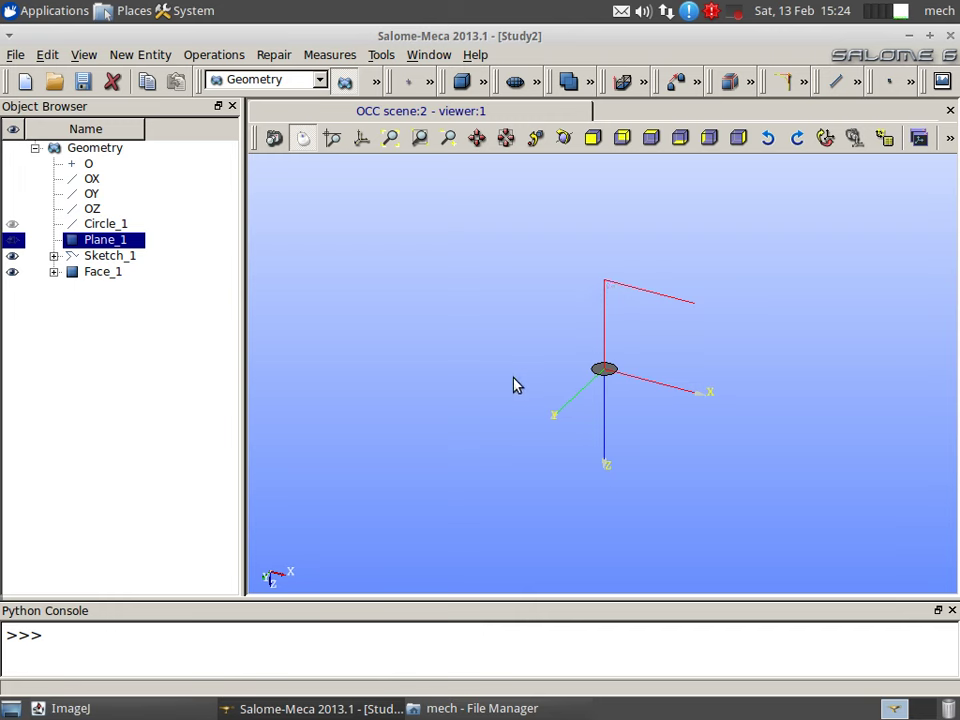
{"action": "left_click", "coordinate": [130, 58]}
{"action": "mouse_move", "coordinate": [152, 178]}
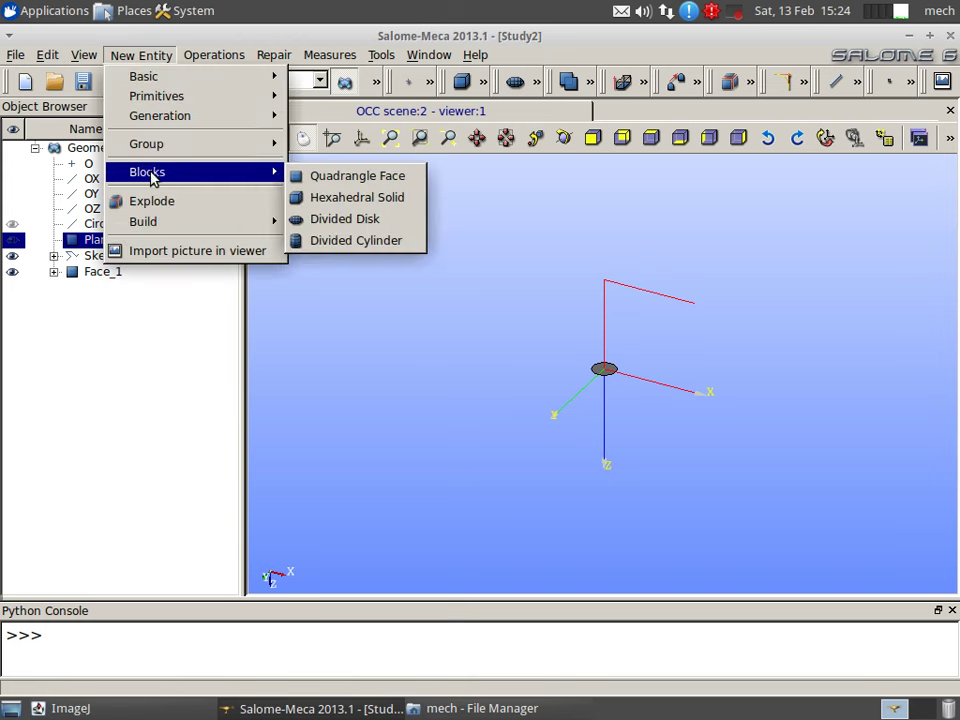
{"action": "left_click", "coordinate": [154, 400]}
{"action": "left_click", "coordinate": [120, 336]}
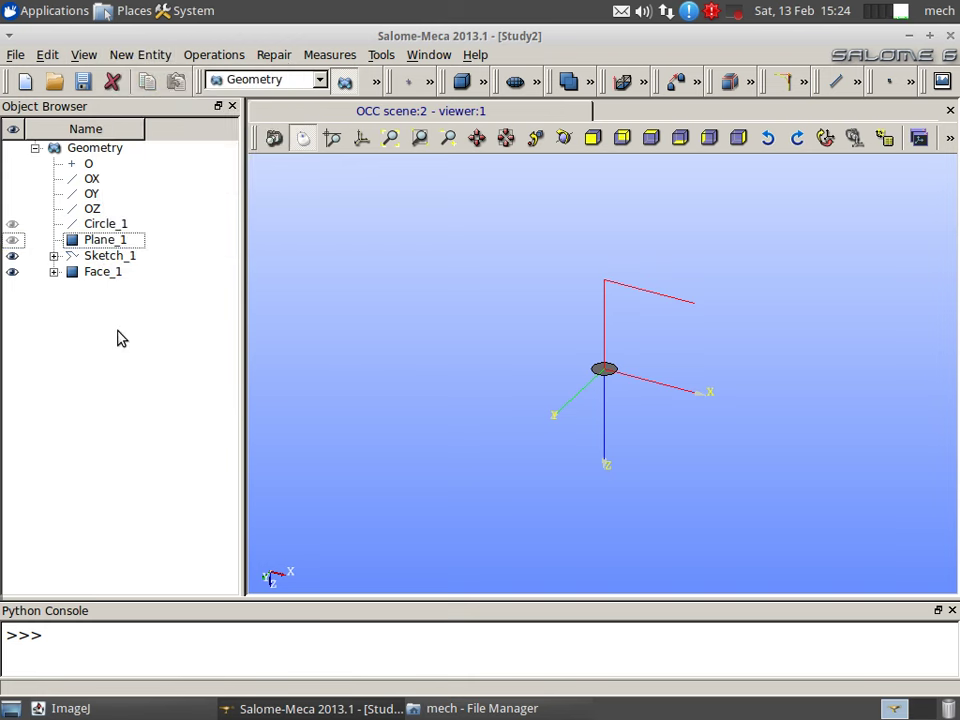
- Try to extrude Face_1 along the sharp-cornered Sketch_1 path and inspect the pipe preview from different angles
{"action": "left_click", "coordinate": [145, 55]}
{"action": "mouse_move", "coordinate": [191, 118]}
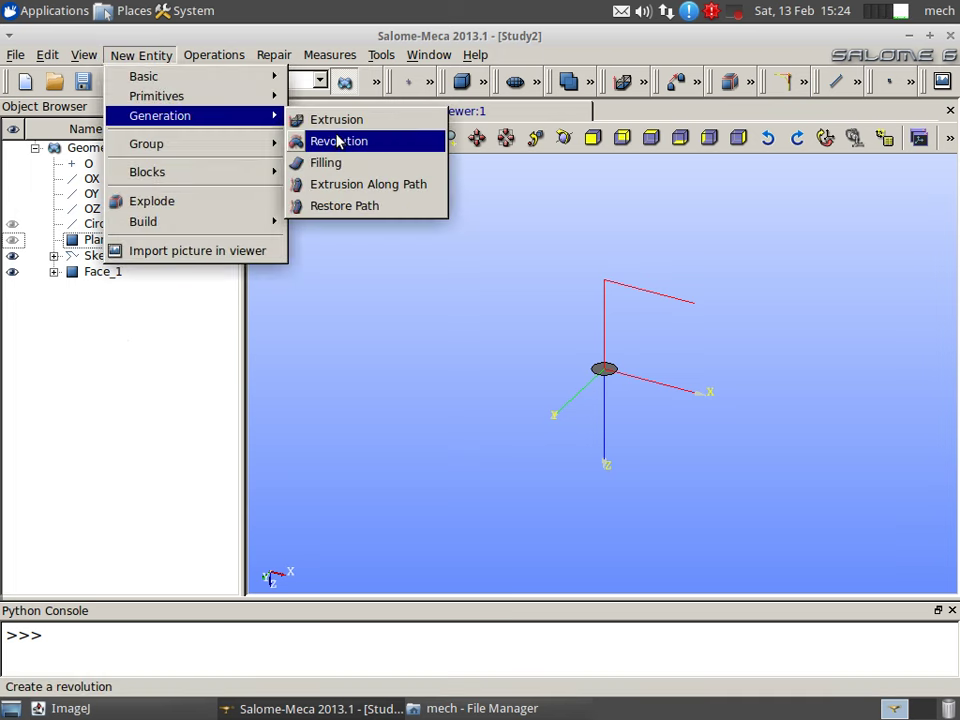
{"action": "left_click", "coordinate": [343, 184]}
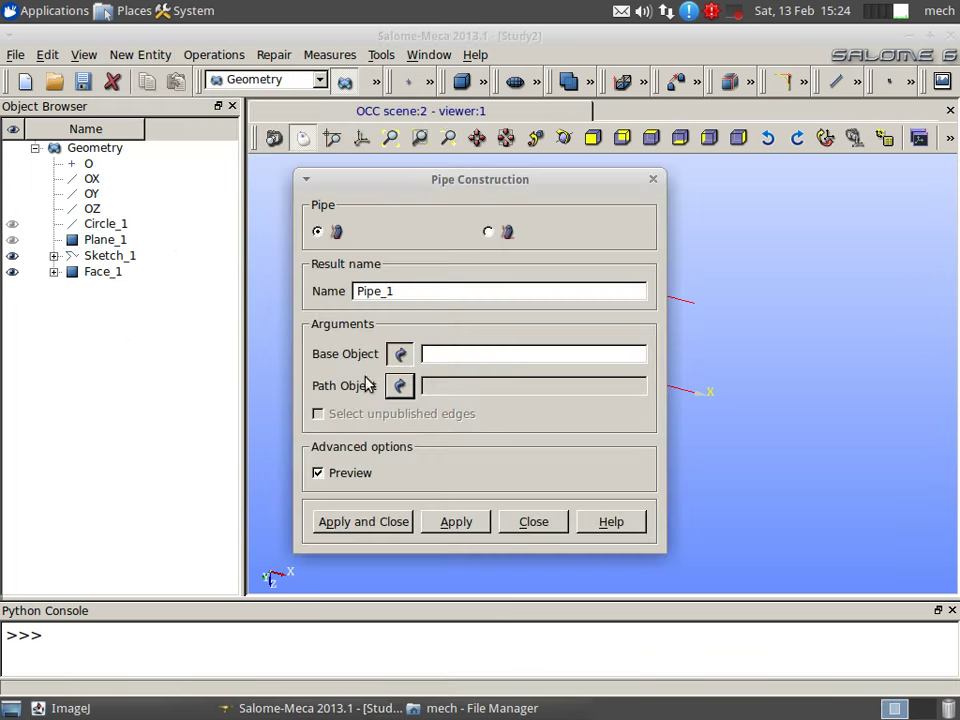
{"action": "left_click", "coordinate": [90, 272]}
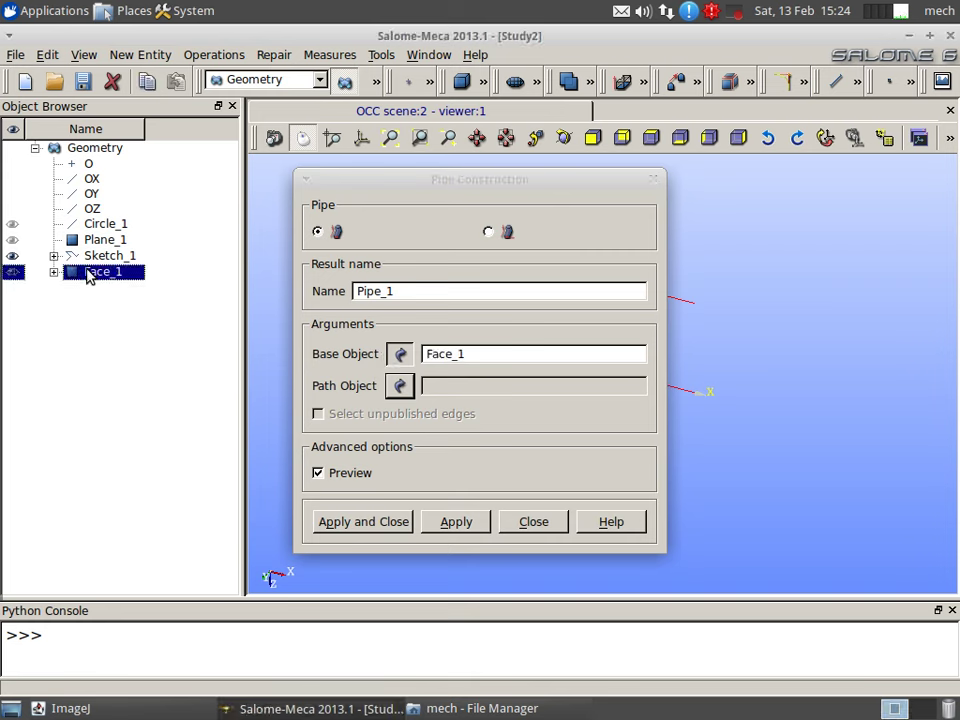
{"action": "left_click", "coordinate": [399, 385]}
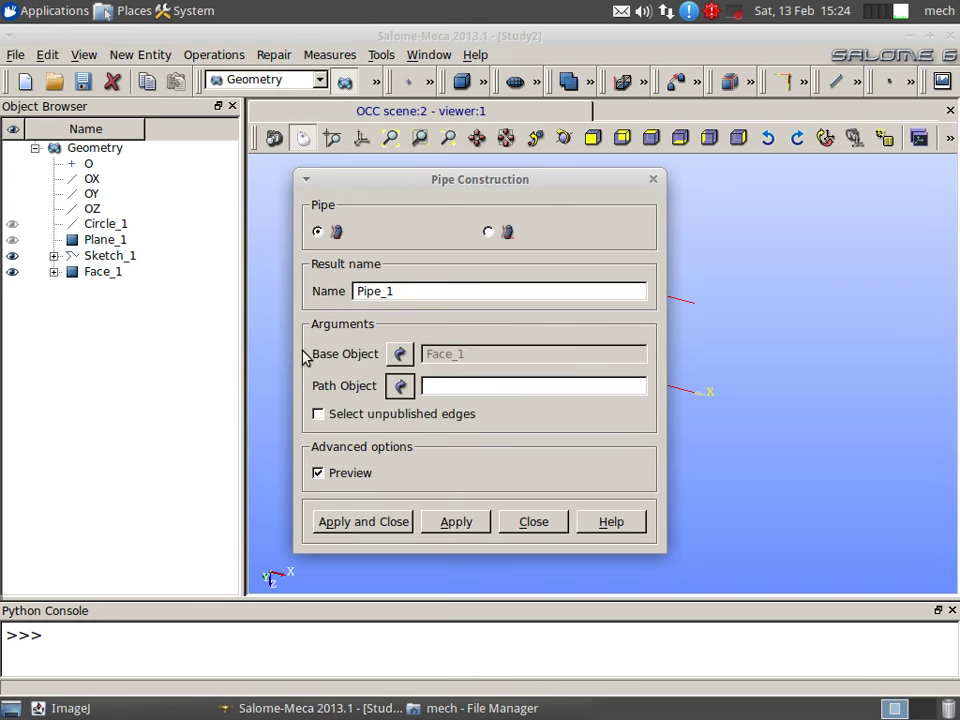
{"action": "left_click", "coordinate": [125, 258]}
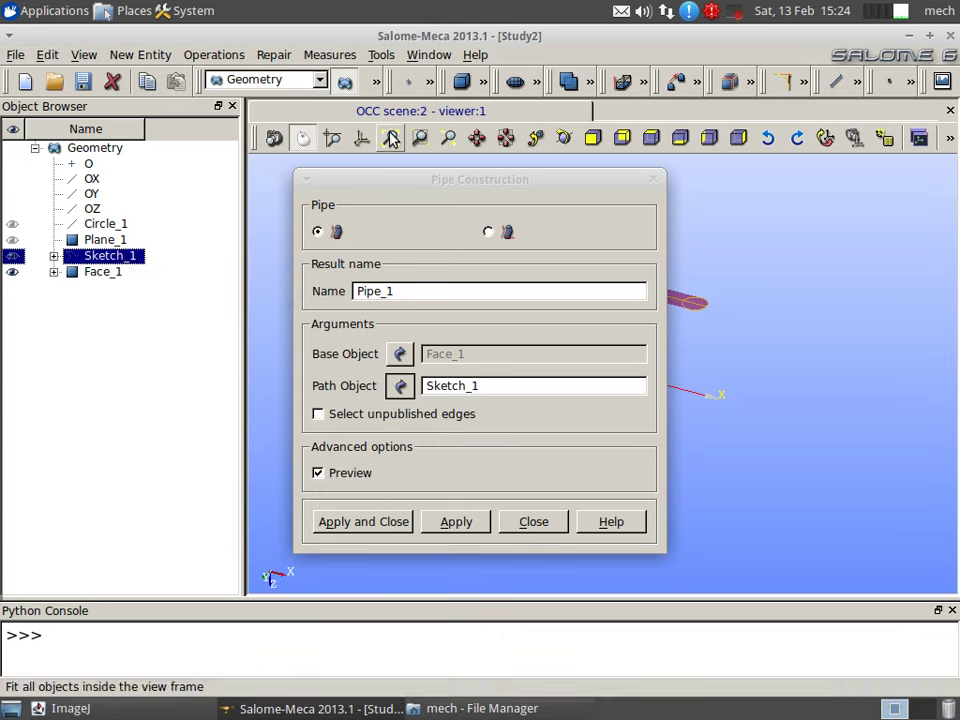
{"action": "left_click_drag", "start_coordinate": [456, 180], "coordinate": [205, 172]}
{"action": "scroll", "coordinate": [540, 330], "scroll_direction": "up", "scroll_amount": 5}
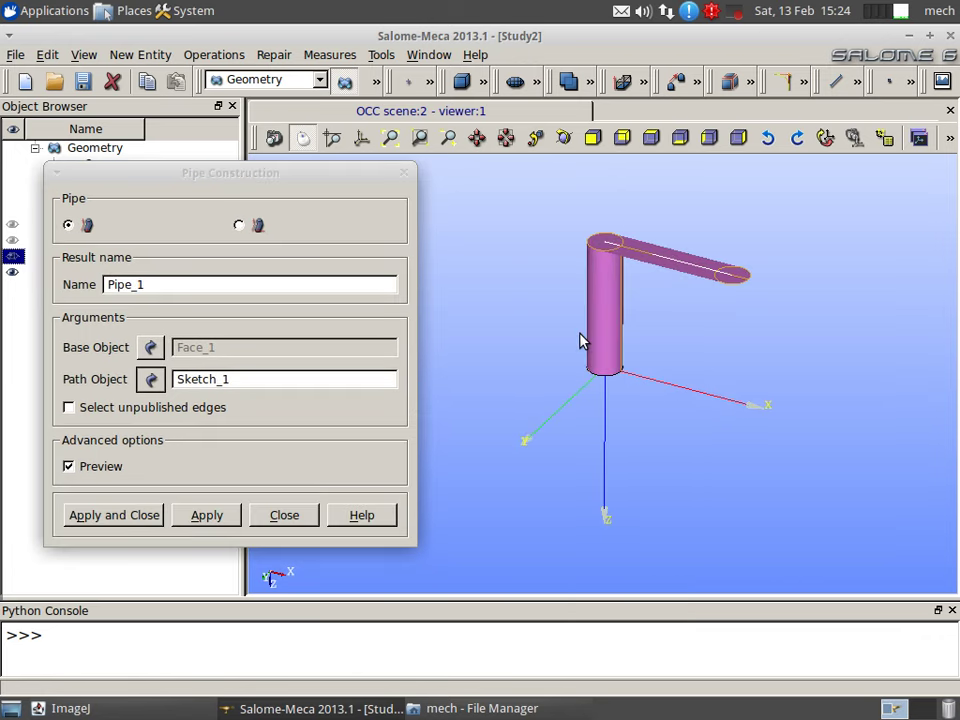
{"action": "left_click_drag", "start_coordinate": [655, 301], "coordinate": [659, 234]}
{"action": "scroll", "coordinate": [700, 247], "scroll_direction": "up", "scroll_amount": 3}
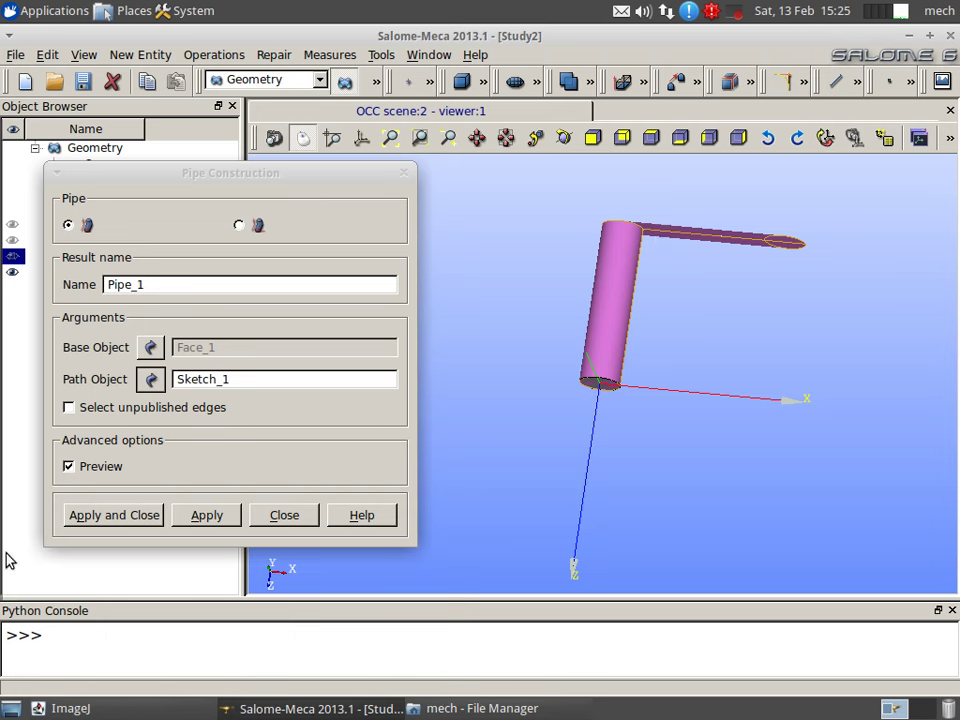
{"action": "left_click", "coordinate": [266, 516]}
{"action": "left_click", "coordinate": [253, 513]}
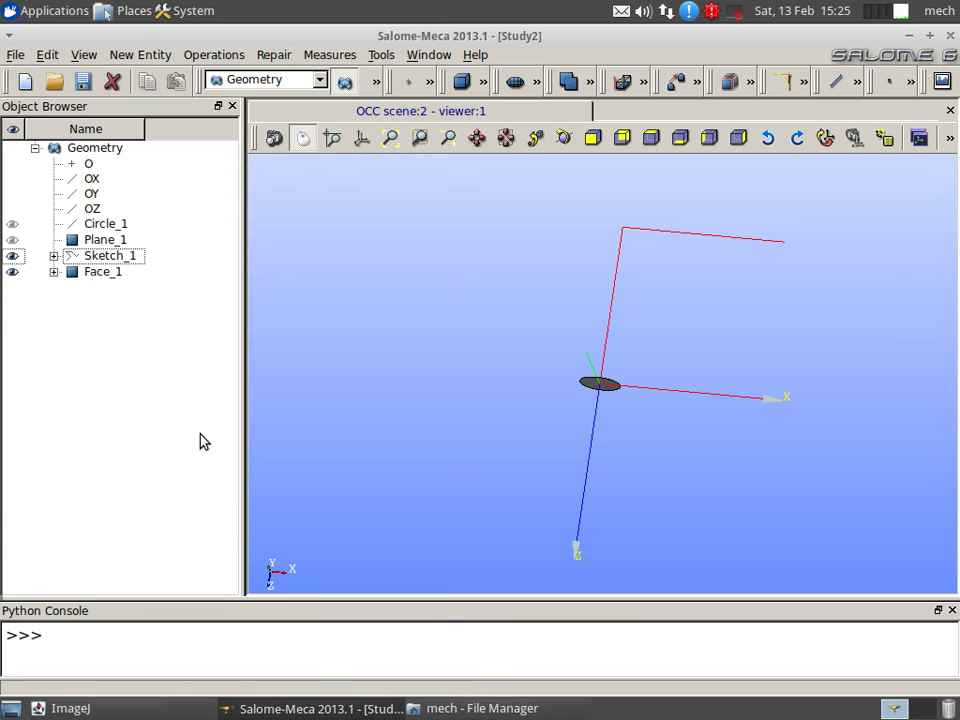
- Start a 1D fillet with Sketch_1 as the wire with planar edges
{"action": "left_click", "coordinate": [124, 245]}
{"action": "left_click", "coordinate": [131, 257]}
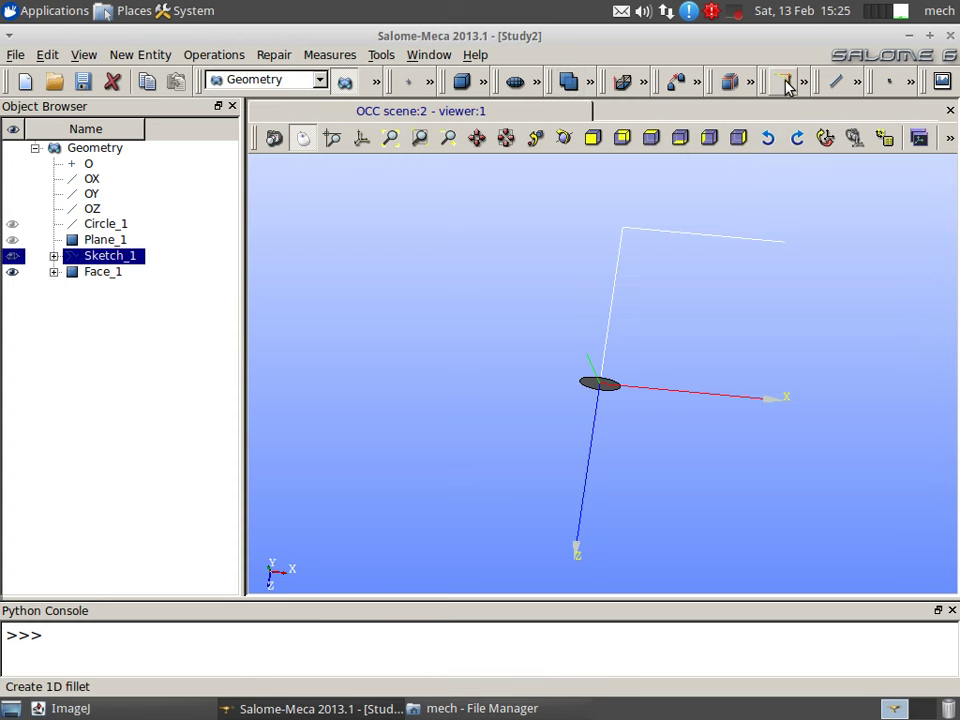
{"action": "left_click", "coordinate": [148, 55]}
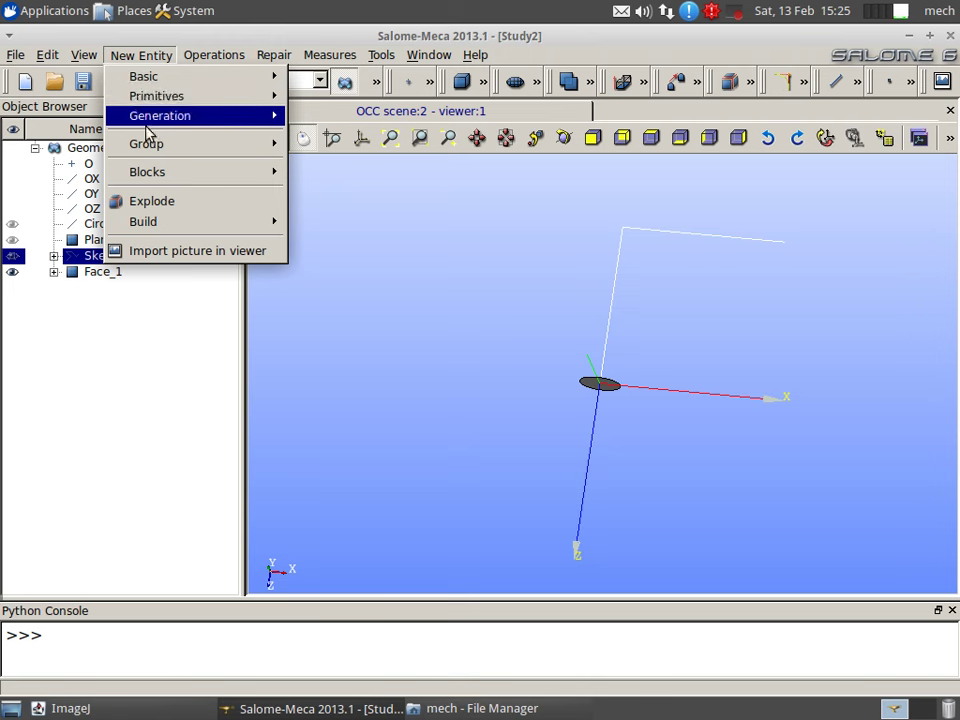
{"action": "left_click", "coordinate": [210, 54]}
{"action": "left_click", "coordinate": [212, 55]}
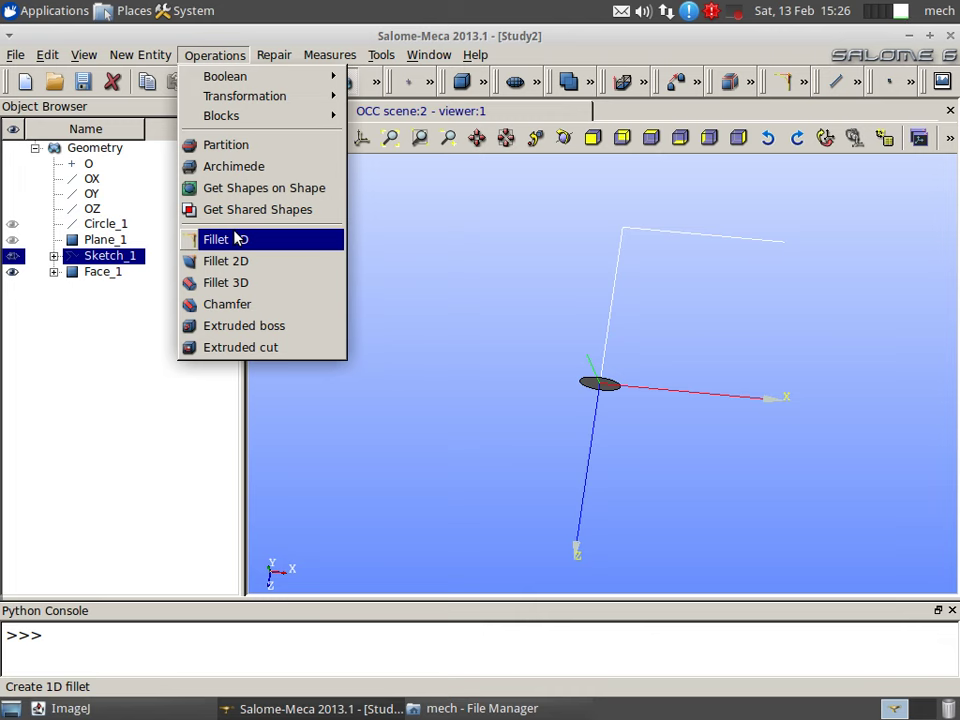
{"action": "left_click", "coordinate": [237, 239]}
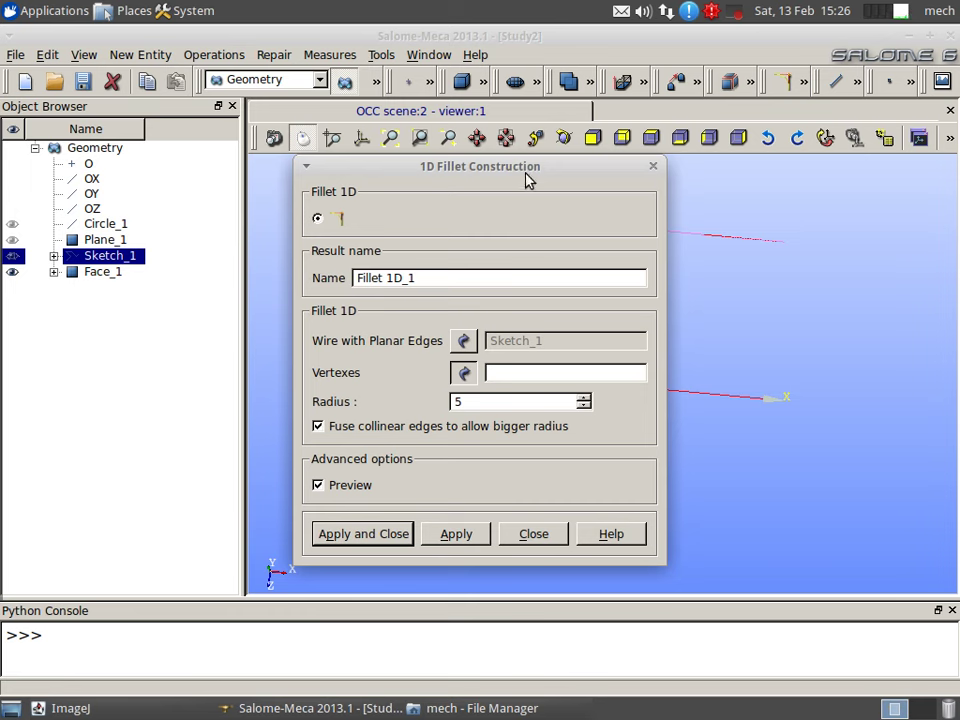
{"action": "left_click_drag", "start_coordinate": [525, 175], "coordinate": [469, 188]}
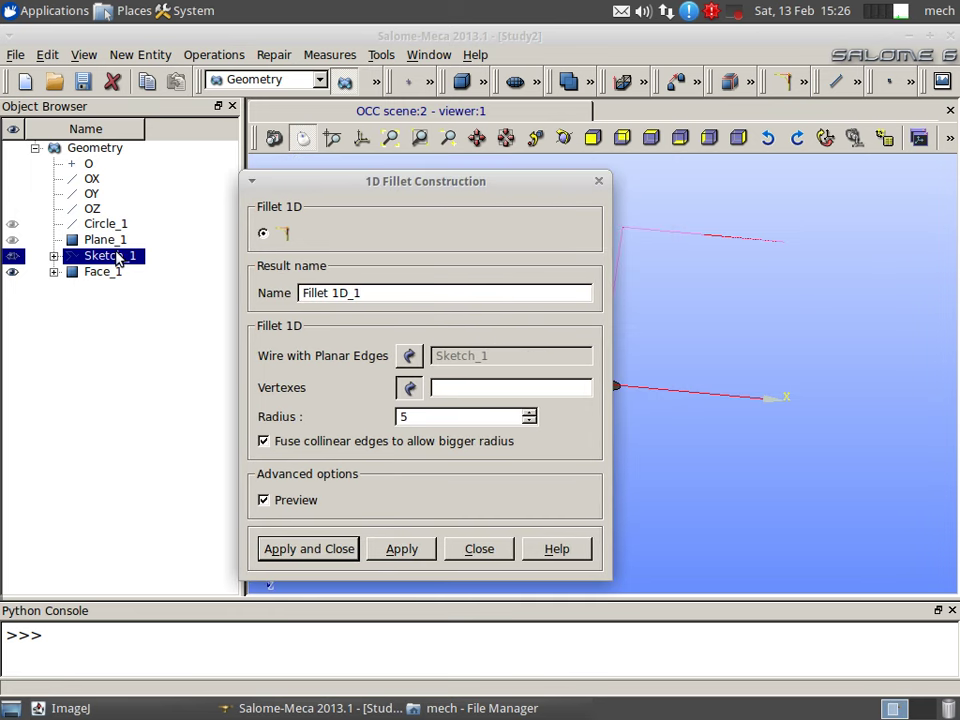
{"action": "left_click", "coordinate": [409, 362]}
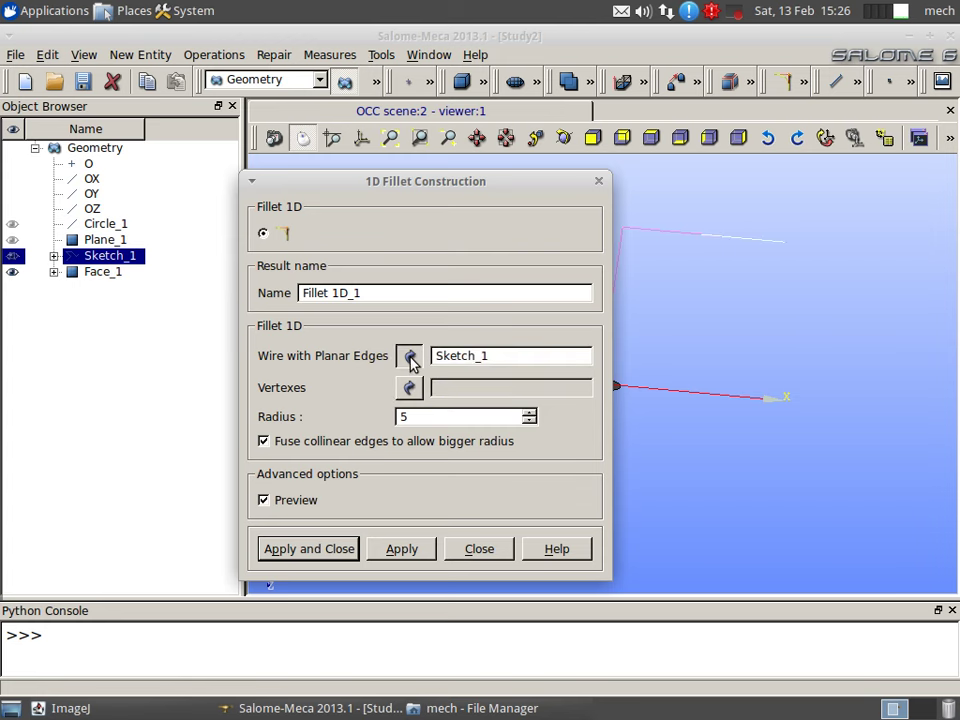
{"action": "left_click", "coordinate": [115, 262]}
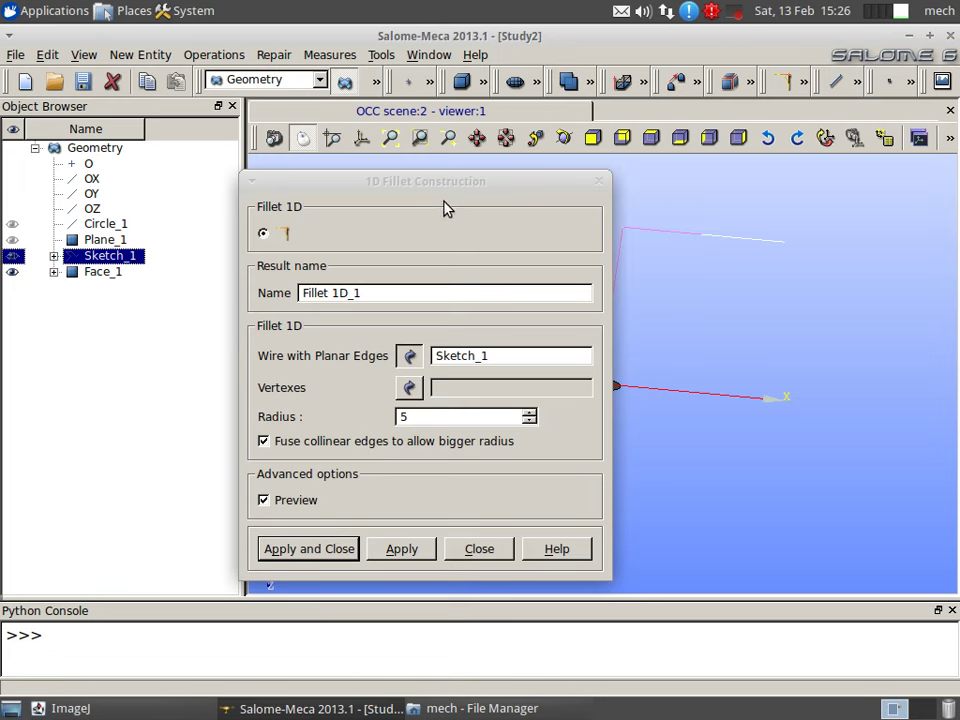
- Examine the 1D fillet preview at the corner of Sketch_1 up close and in relation to the whole path
{"action": "left_click_drag", "start_coordinate": [470, 192], "coordinate": [200, 219]}
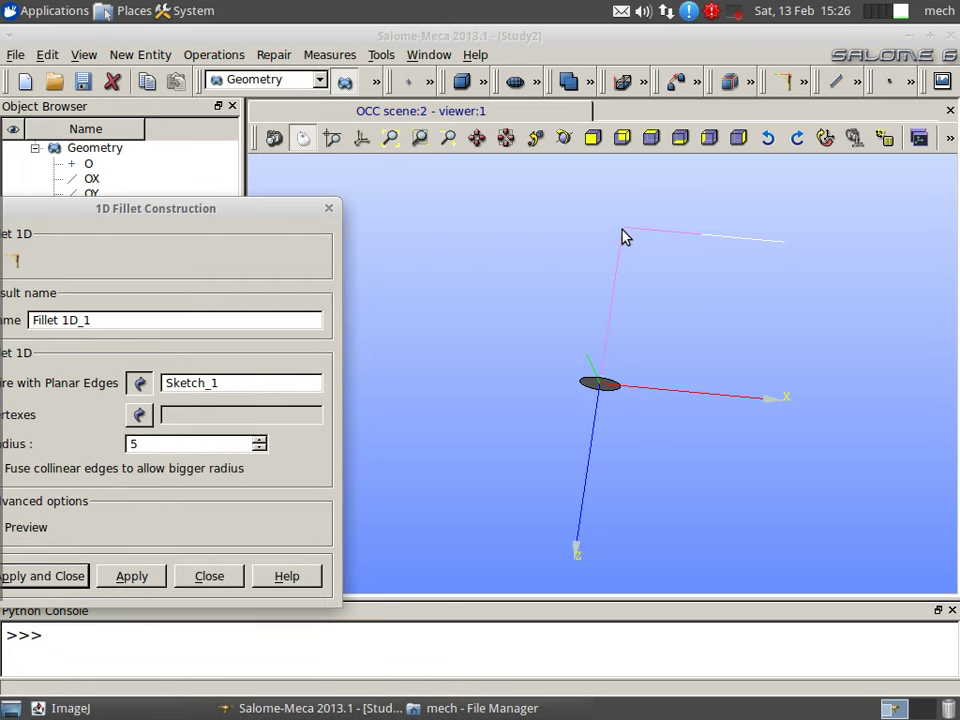
{"action": "right_click_drag", "start_coordinate": [574, 236], "coordinate": [544, 439], "text": "ctrl"}
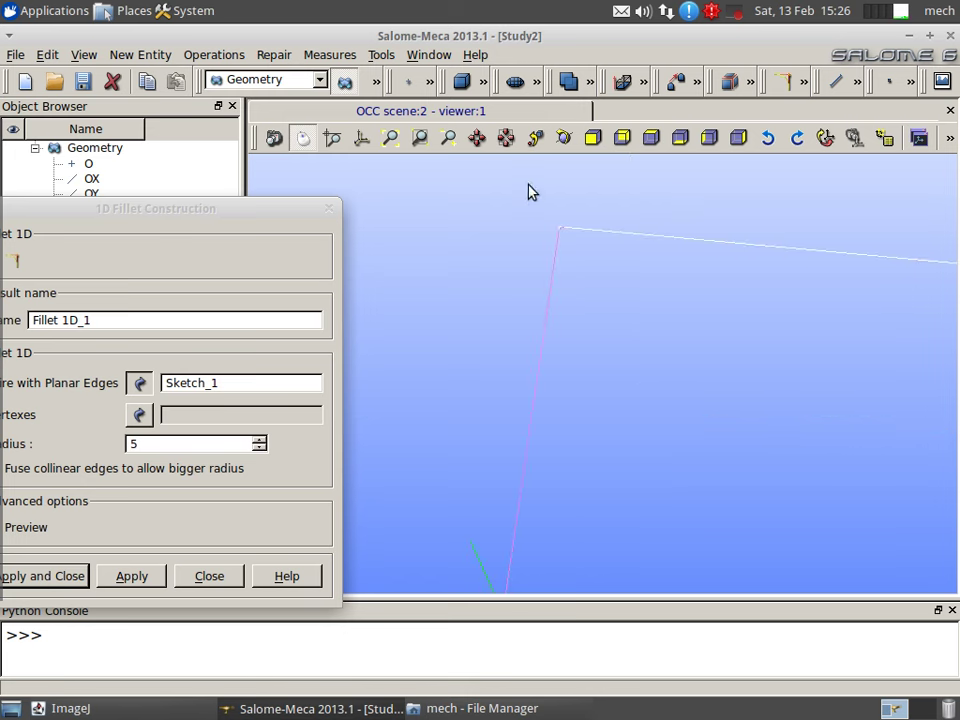
{"action": "left_click_drag", "start_coordinate": [240, 220], "coordinate": [328, 196]}
{"action": "double_click", "coordinate": [290, 421]}
{"action": "middle_click_drag", "start_coordinate": [581, 231], "coordinate": [538, 394], "text": "ctrl"}
{"action": "right_click_drag", "start_coordinate": [538, 394], "coordinate": [546, 387], "text": "ctrl"}
{"action": "mouse_move", "coordinate": [490, 443]}
{"action": "middle_mouse_down", "text": "ctrl"}
{"action": "mouse_move", "coordinate": [604, 420]}
{"action": "mouse_move", "coordinate": [579, 383]}
{"action": "mouse_move", "coordinate": [531, 445]}
{"action": "middle_mouse_up", "text": "ctrl"}
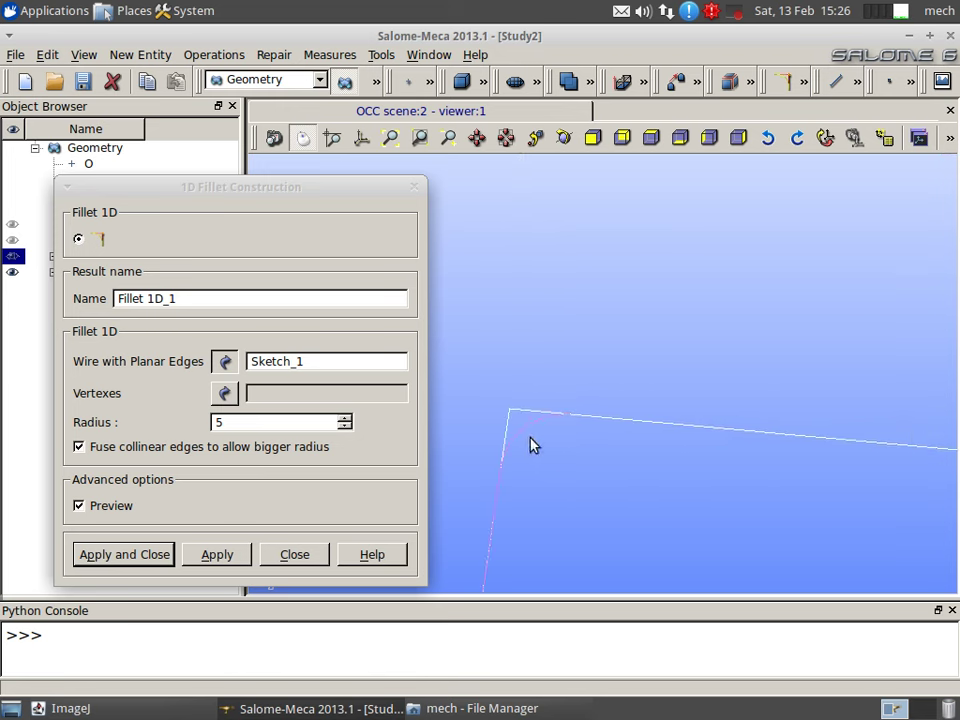
{"action": "mouse_move", "coordinate": [527, 460]}
{"action": "right_mouse_down", "text": "ctrl"}
{"action": "mouse_move", "coordinate": [579, 441]}
{"action": "mouse_move", "coordinate": [574, 497]}
{"action": "mouse_move", "coordinate": [602, 549]}
{"action": "mouse_move", "coordinate": [602, 254]}
{"action": "mouse_move", "coordinate": [596, 306]}
{"action": "right_mouse_up", "text": "ctrl"}
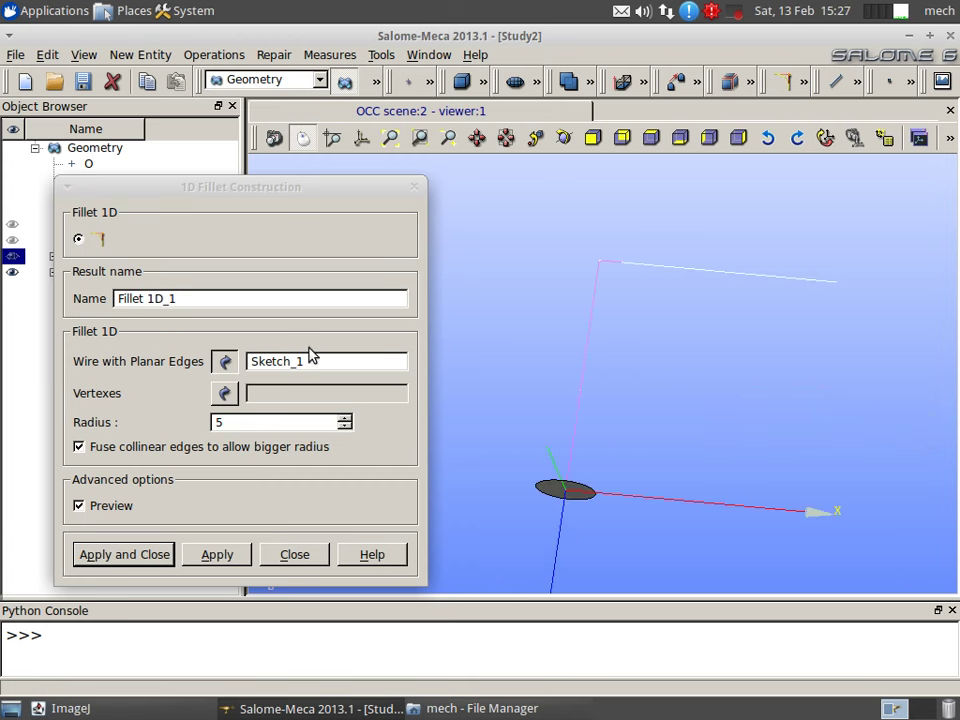
- Set the fillet radius to 75 and create the rounded path Fillet 1D_1
{"action": "double_click", "coordinate": [254, 422]}
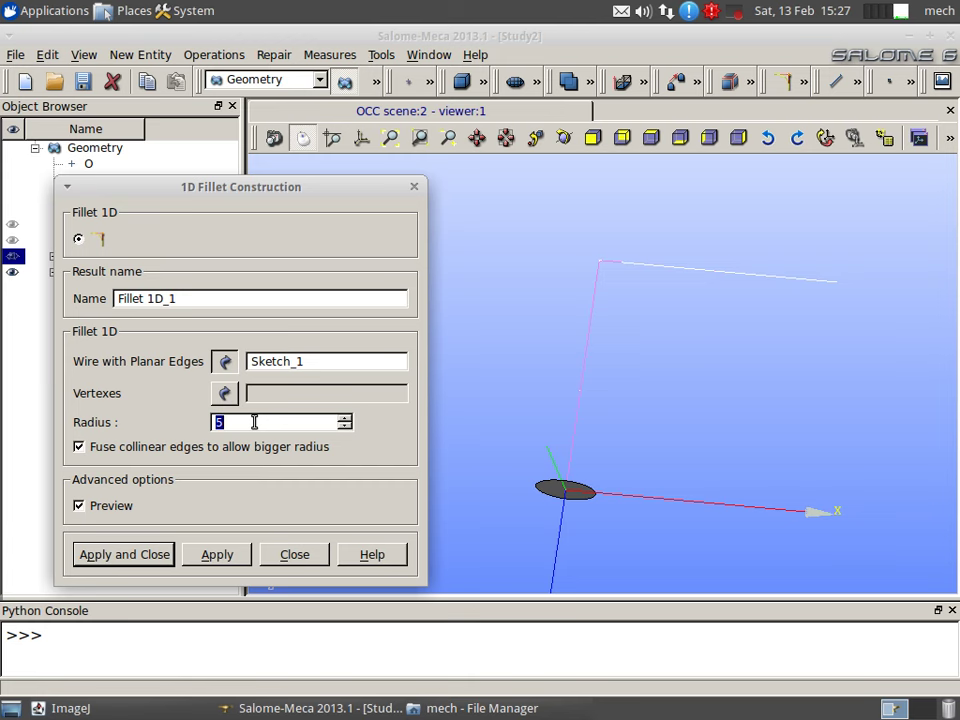
{"action": "type", "text": "75"}
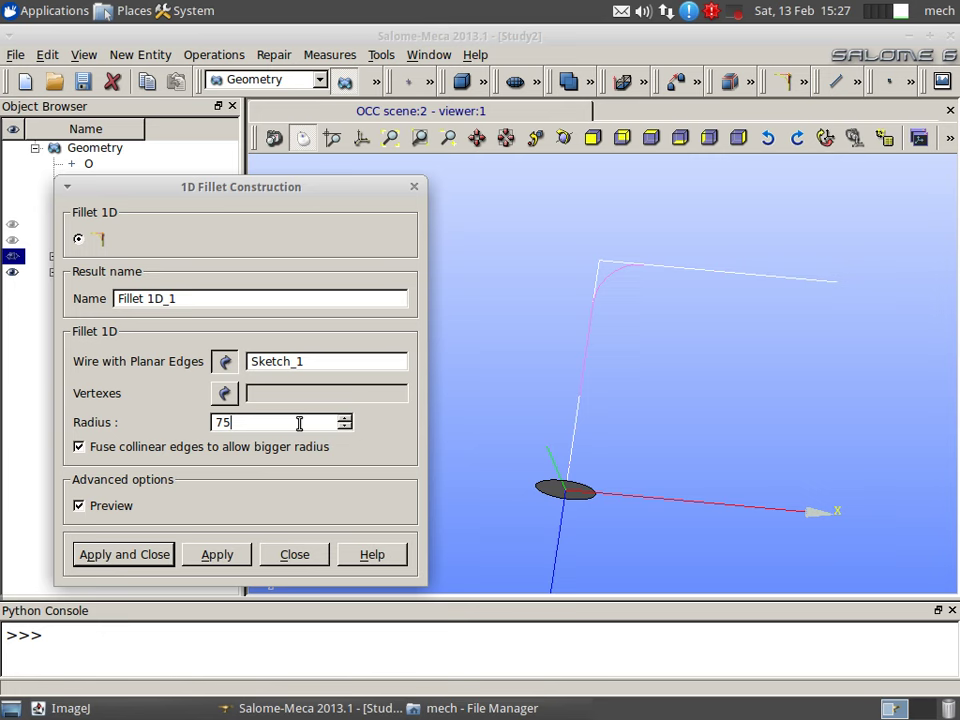
{"action": "left_click", "coordinate": [131, 563]}
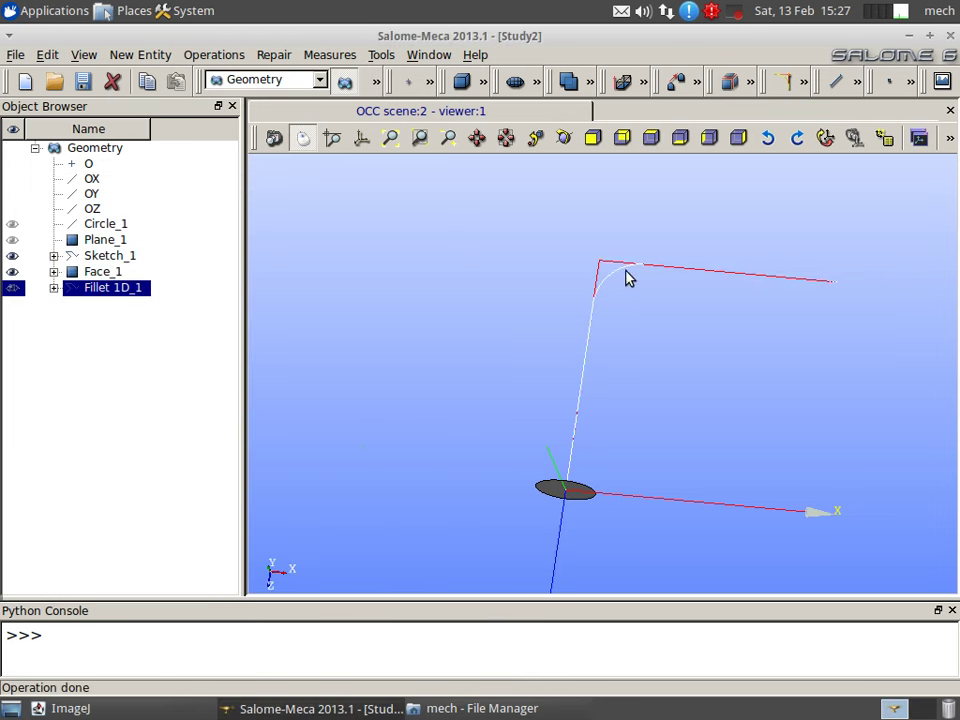
- Hide the original Sketch_1 so that only Face_1 and the filleted path stay shown
{"action": "left_click", "coordinate": [110, 255]}
{"action": "left_click", "coordinate": [18, 256]}
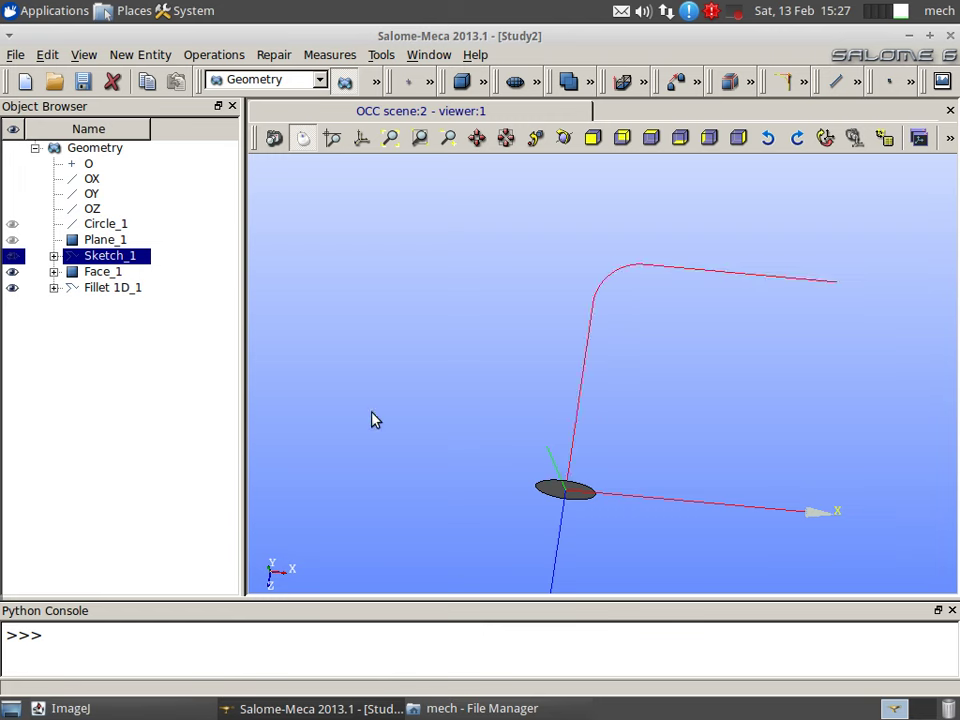
{"action": "left_click", "coordinate": [155, 365]}
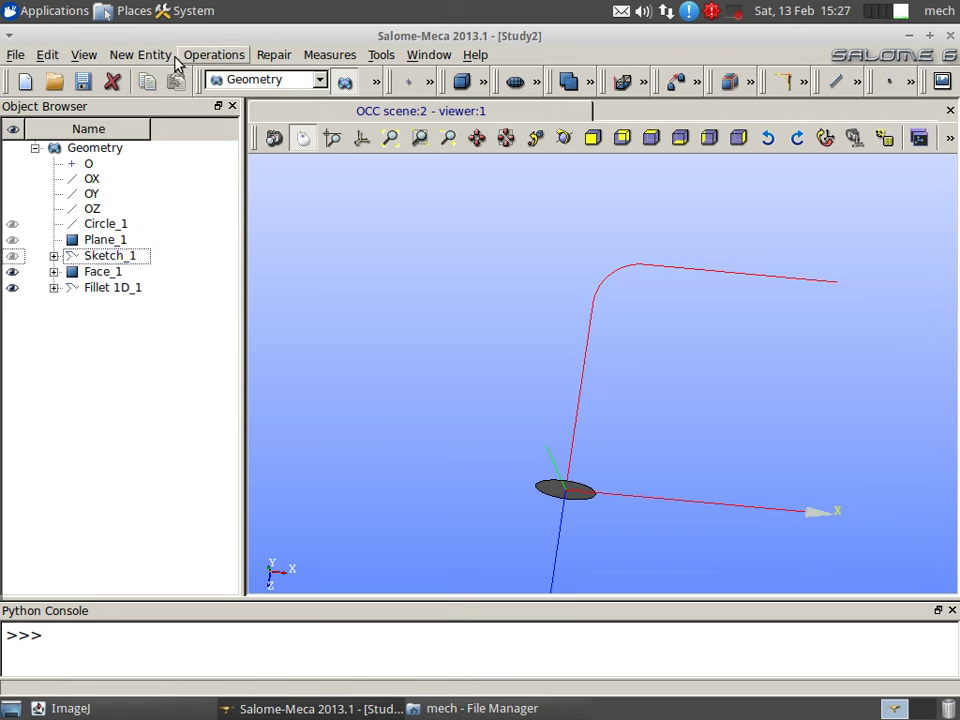
- Extrude Face_1 along the path Fillet 1D_1 as Pipe_1, checking the preview around the bend
{"action": "left_click", "coordinate": [641, 82]}
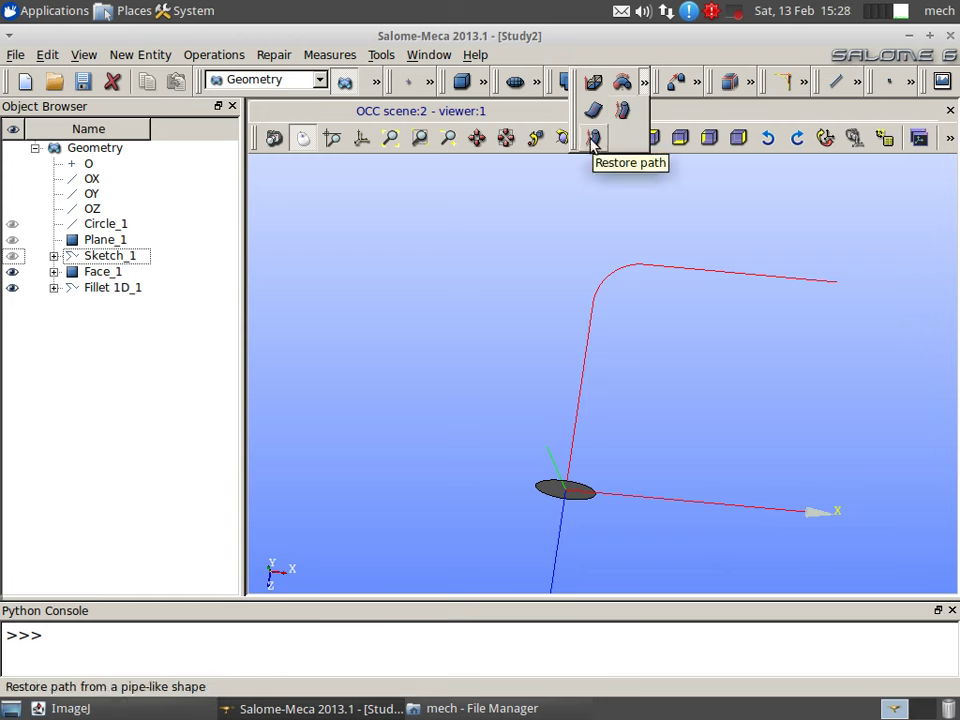
{"action": "left_click", "coordinate": [624, 113]}
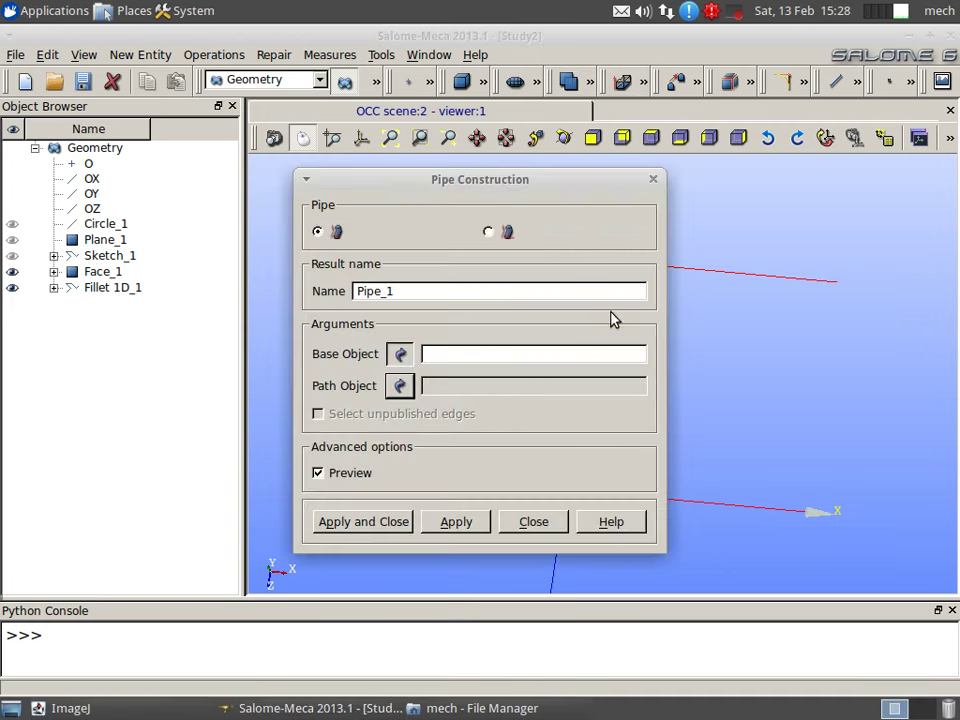
{"action": "left_click", "coordinate": [112, 274]}
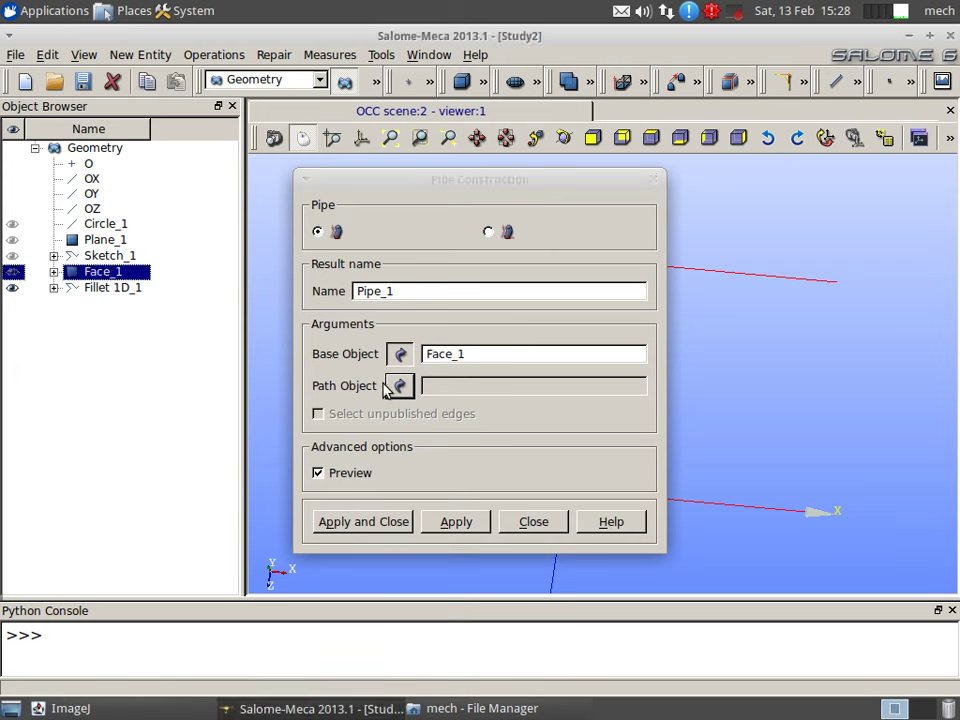
{"action": "left_click", "coordinate": [401, 387]}
{"action": "left_click", "coordinate": [128, 289]}
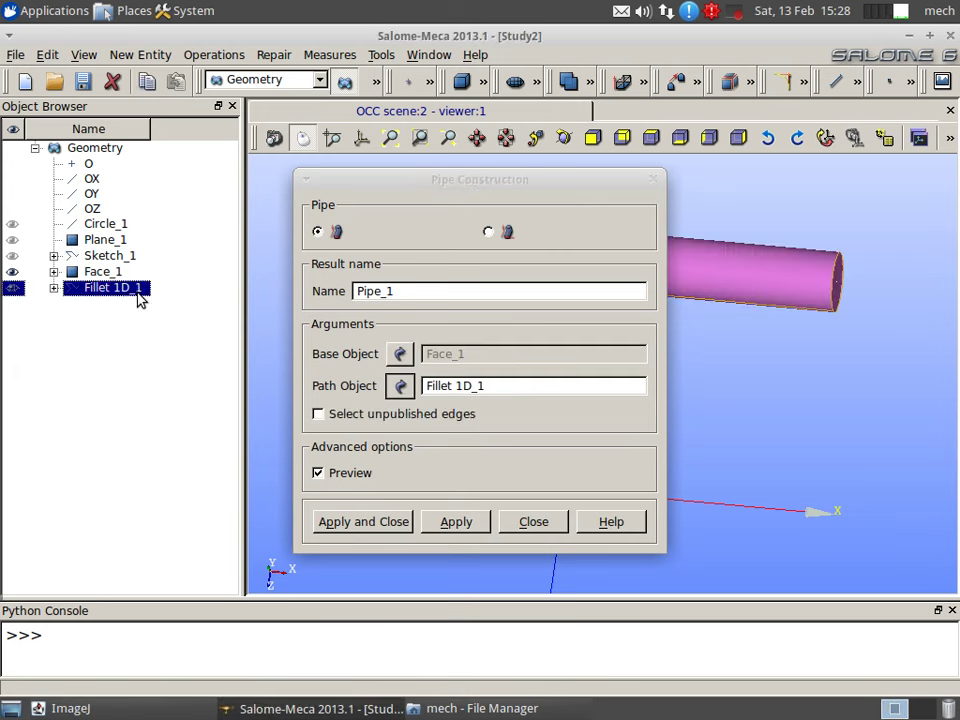
{"action": "left_click", "coordinate": [505, 184]}
{"action": "left_click_drag", "start_coordinate": [505, 184], "coordinate": [242, 156]}
{"action": "right_click_drag", "start_coordinate": [643, 379], "coordinate": [617, 463], "text": "ctrl"}
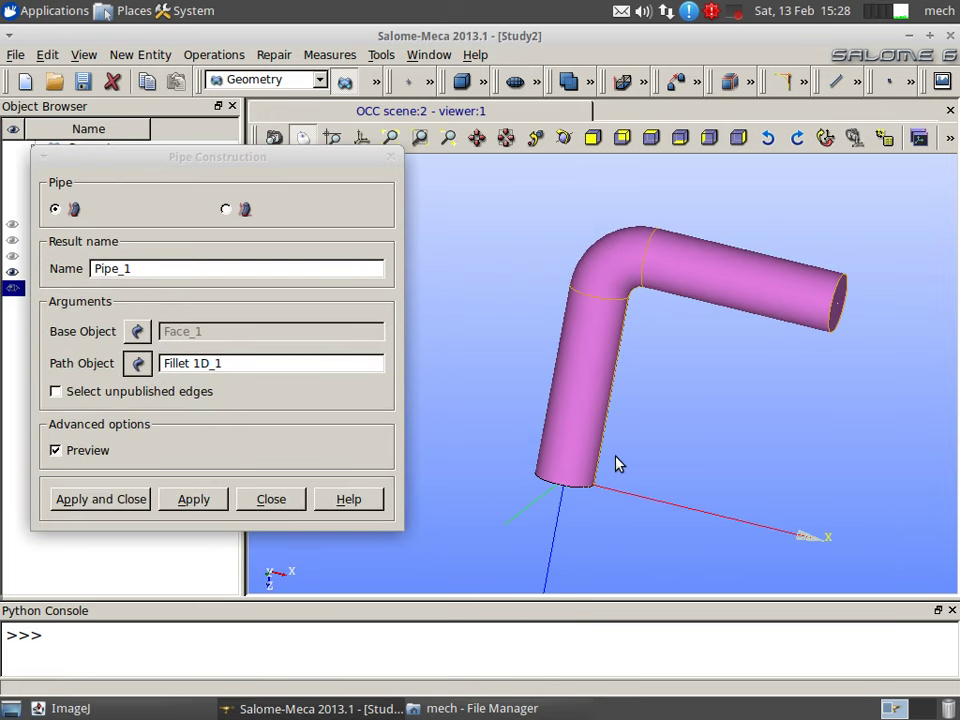